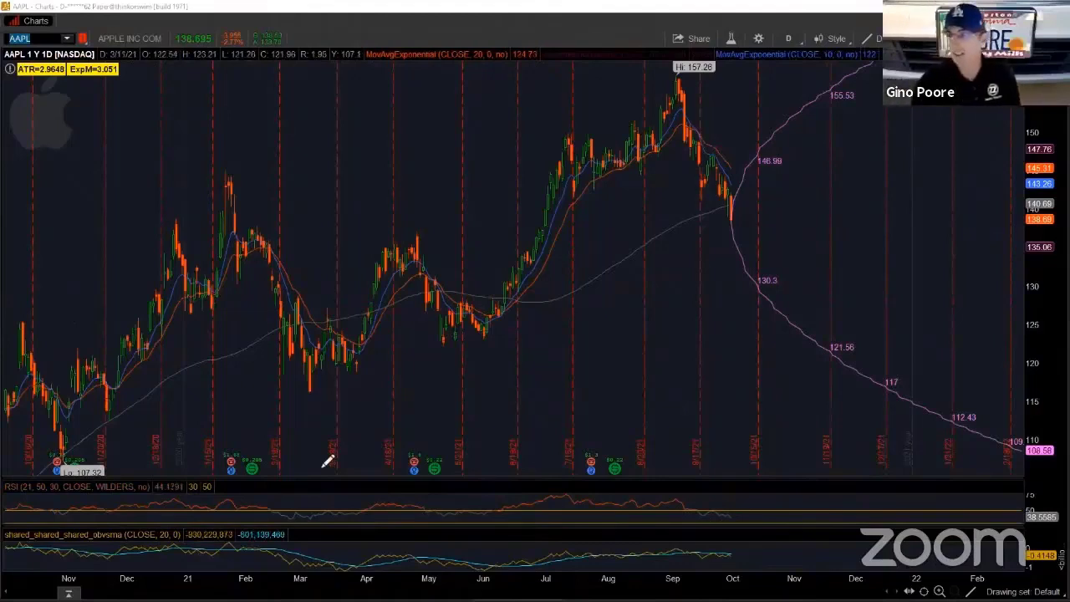
Compress the AAPL chart's price axis to bring more of the probability cone into view.
drag(1041, 167, 1044, 175)
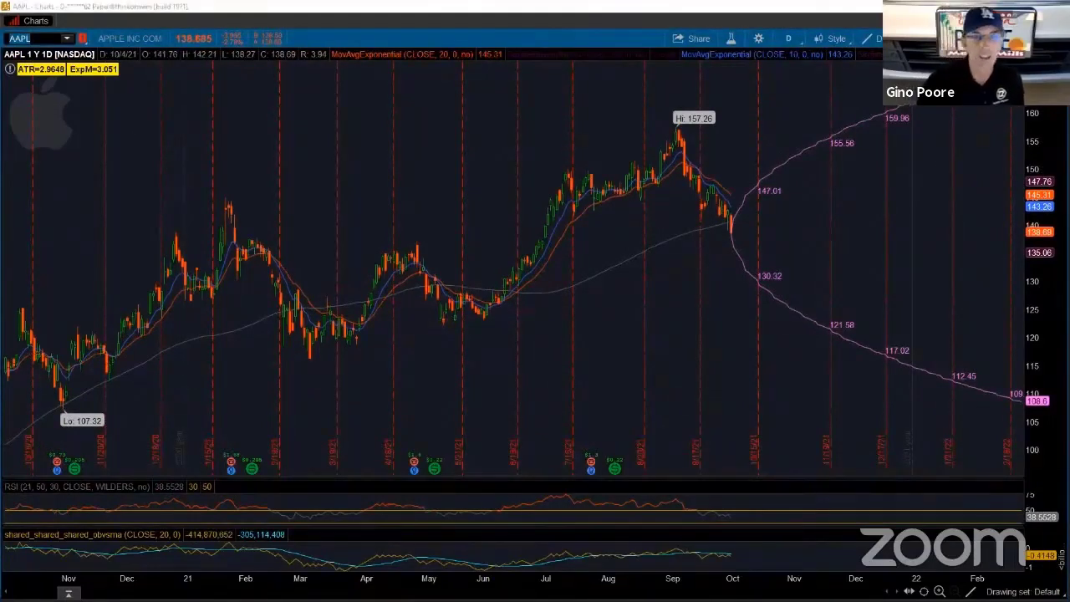
click(425, 308)
click(62, 96)
click(123, 98)
mouse_move(158, 53)
mouse_down()
mouse_move(10, 93)
mouse_move(153, 47)
mouse_up()
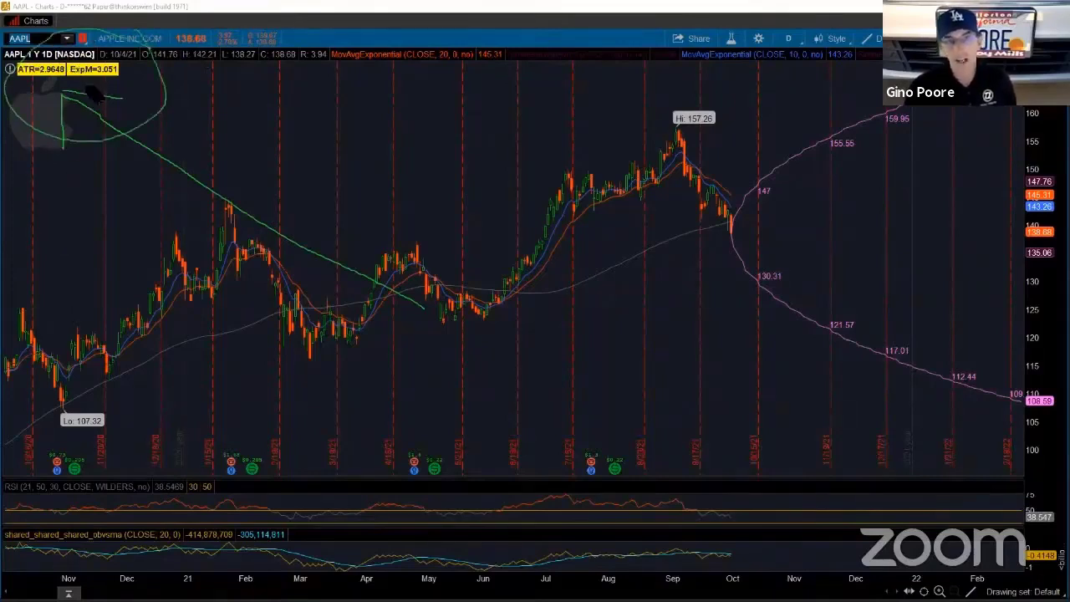
mouse_move(650, 398)
mouse_down()
mouse_move(659, 450)
mouse_move(674, 444)
mouse_up()
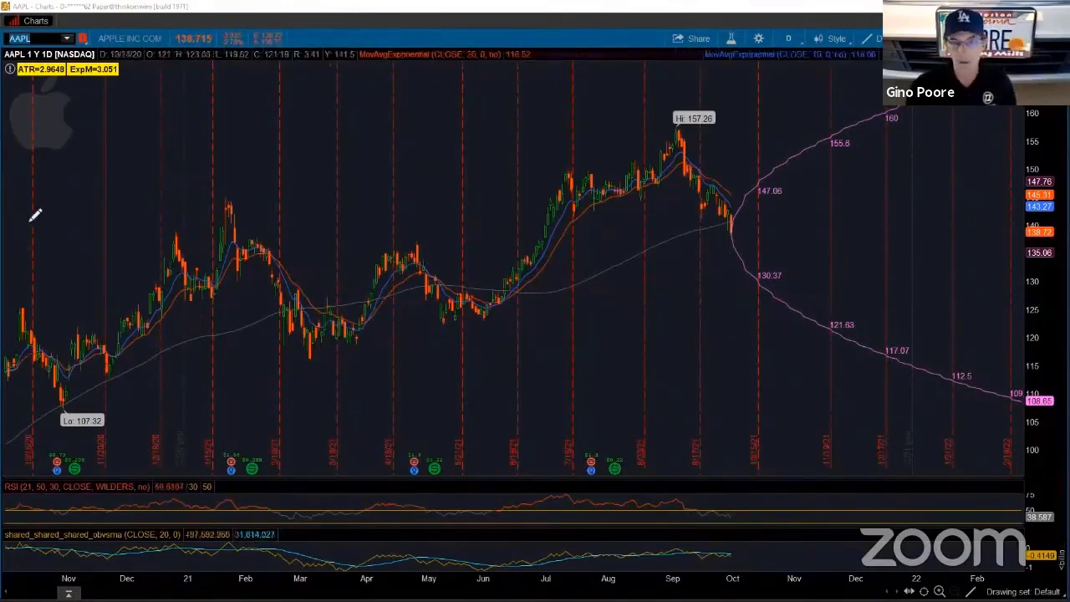
mouse_move(407, 232)
mouse_down()
mouse_move(801, 183)
mouse_move(958, 216)
mouse_move(1032, 215)
mouse_up()
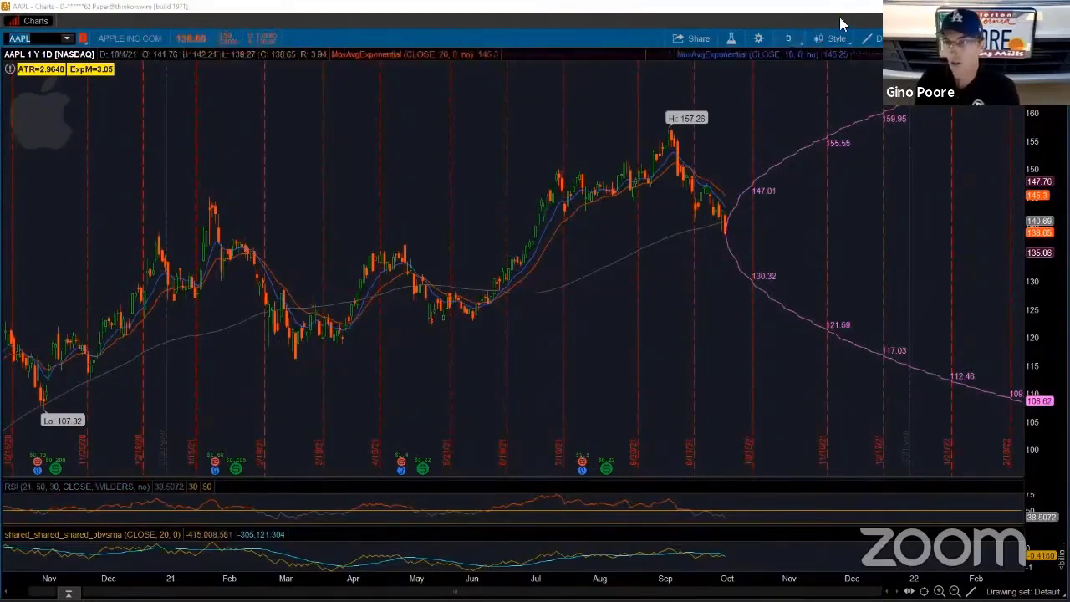
Locate ProbabilityOfExpiringCone among the added studies, search the study library for "prob", and accept the study list.
click(731, 41)
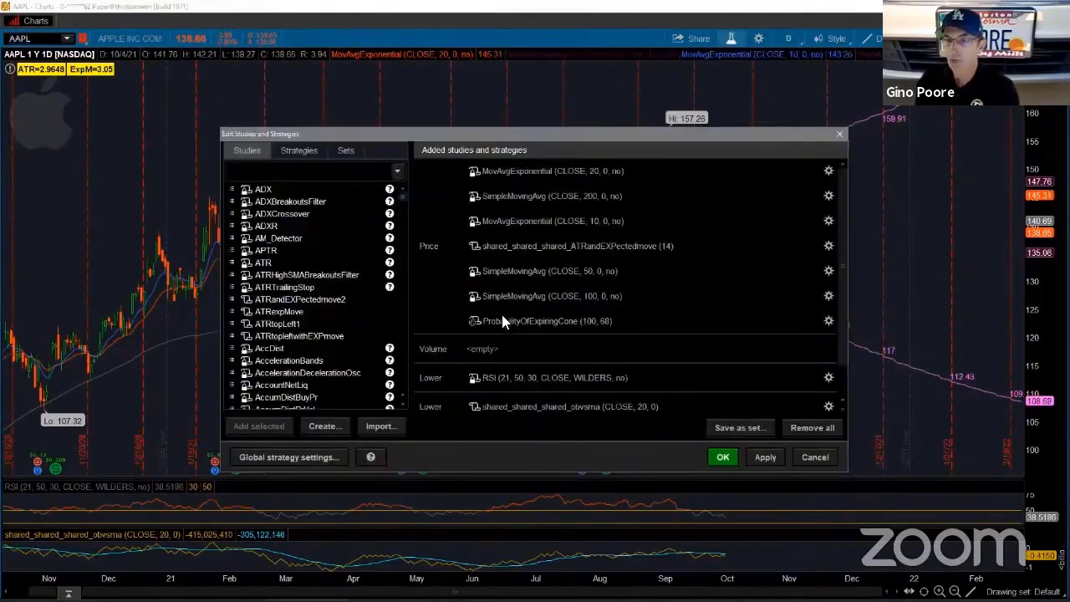
click(503, 322)
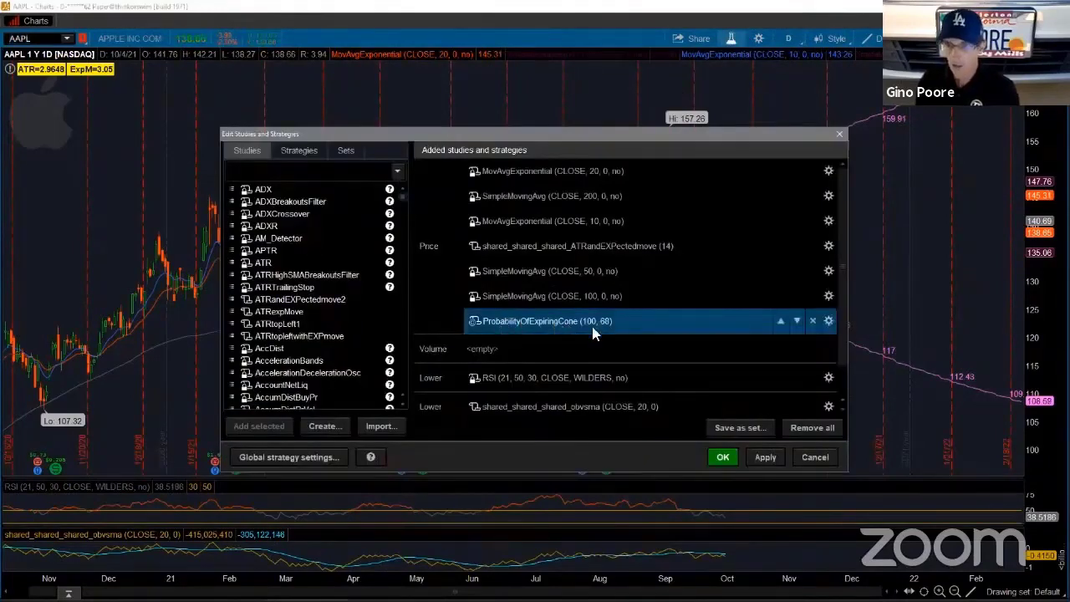
click(315, 172)
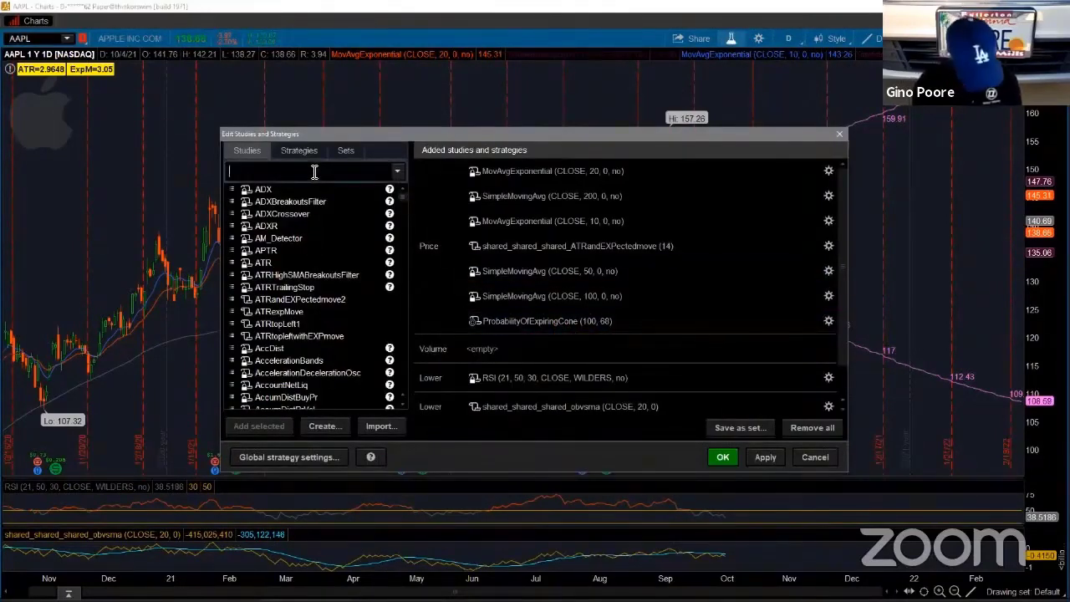
text(prob)
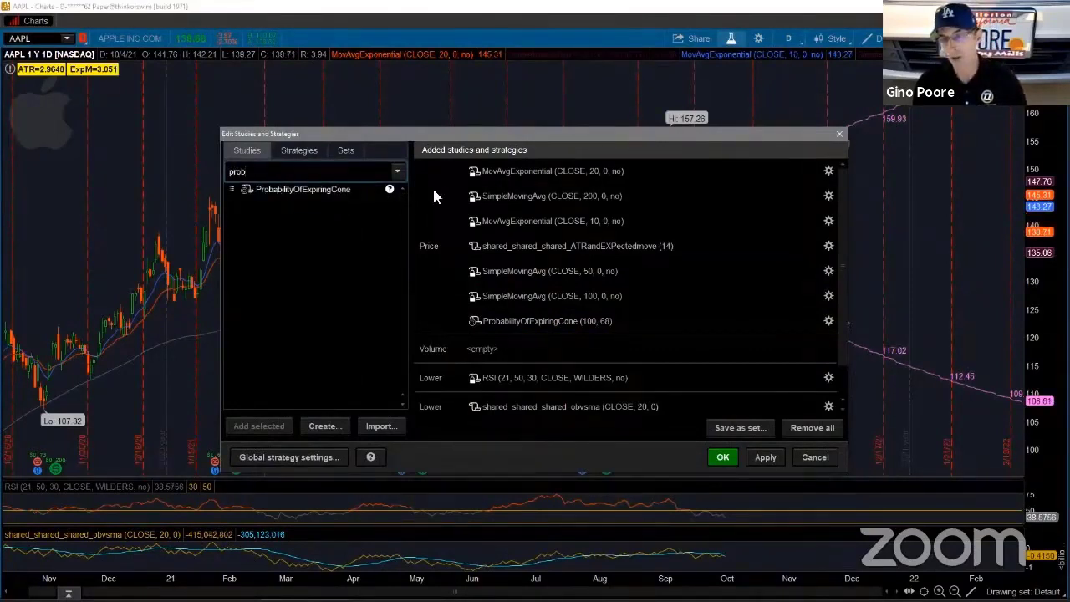
click(525, 320)
click(360, 297)
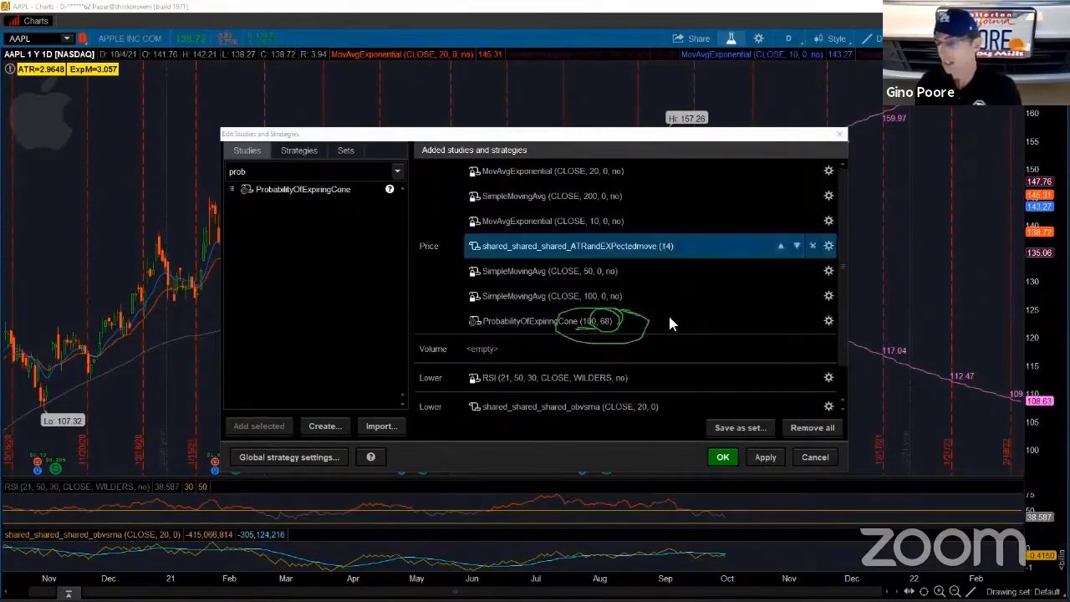
click(725, 458)
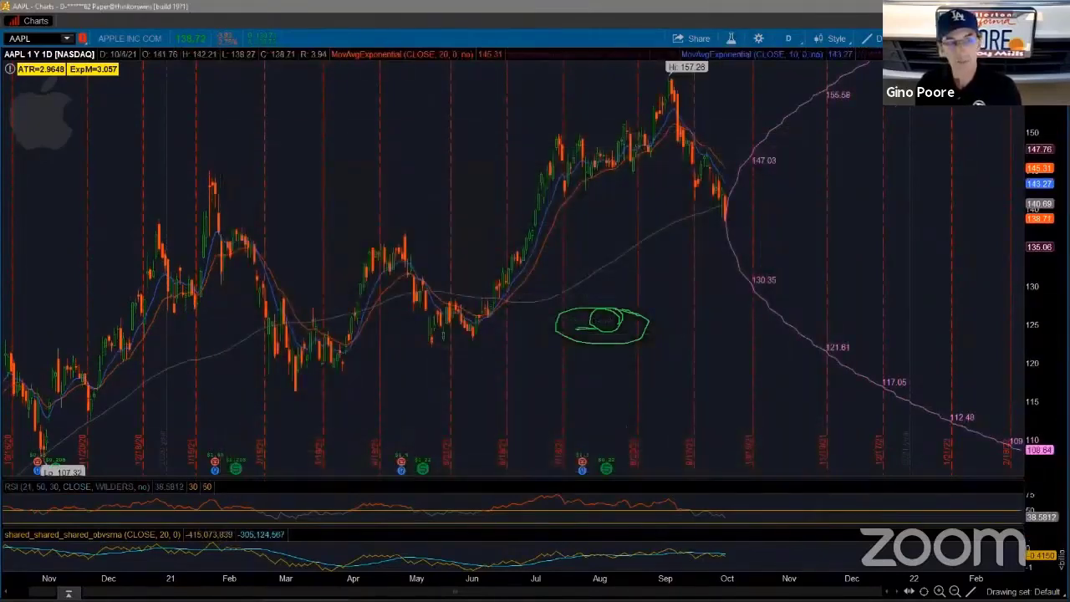
Compress the AAPL chart's price axis until both branches of the probability cone fit in full.
drag(1044, 112, 1040, 189)
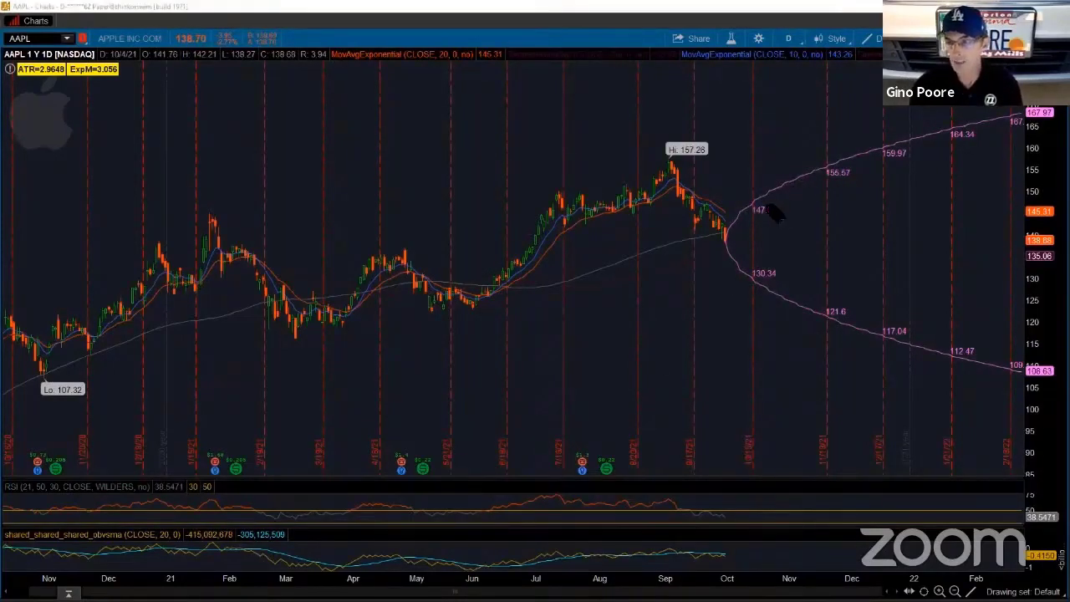
mouse_move(757, 422)
mouse_down()
mouse_move(740, 473)
mouse_move(771, 437)
mouse_up()
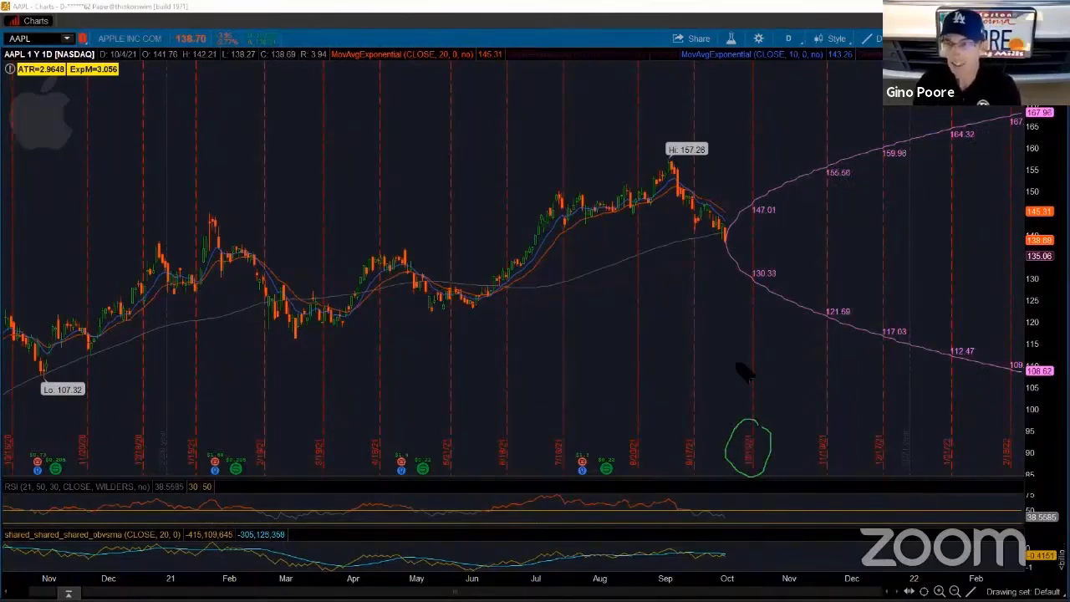
mouse_move(801, 220)
mouse_down()
mouse_move(790, 247)
mouse_move(819, 255)
mouse_move(812, 226)
mouse_move(824, 237)
mouse_move(838, 226)
mouse_up()
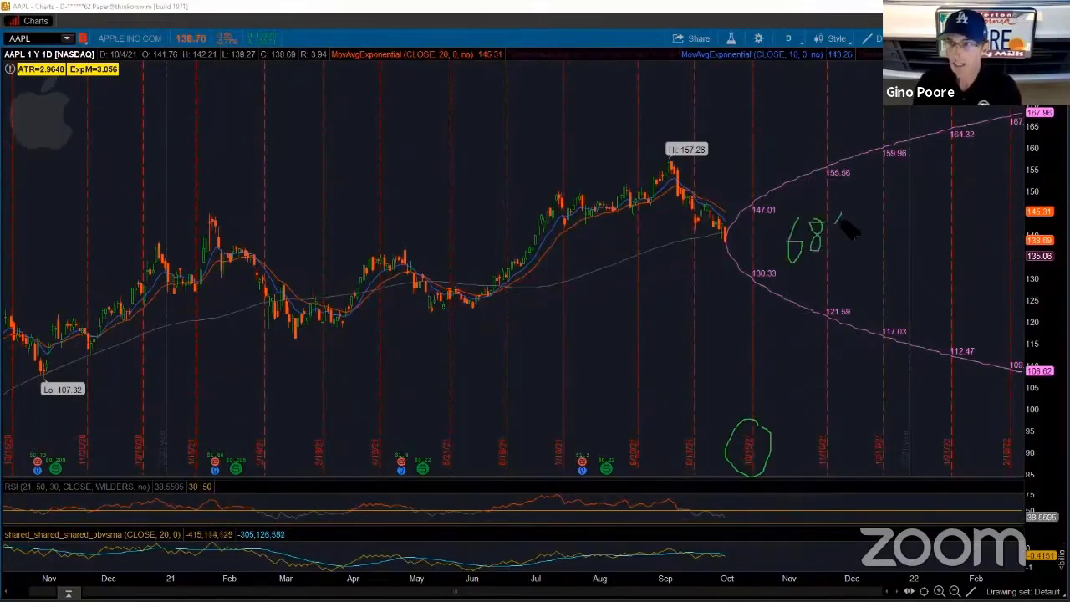
mouse_move(758, 271)
mouse_down()
mouse_move(754, 298)
mouse_move(773, 269)
mouse_up()
mouse_move(773, 193)
mouse_down()
mouse_move(752, 199)
mouse_move(768, 221)
mouse_move(764, 186)
mouse_up()
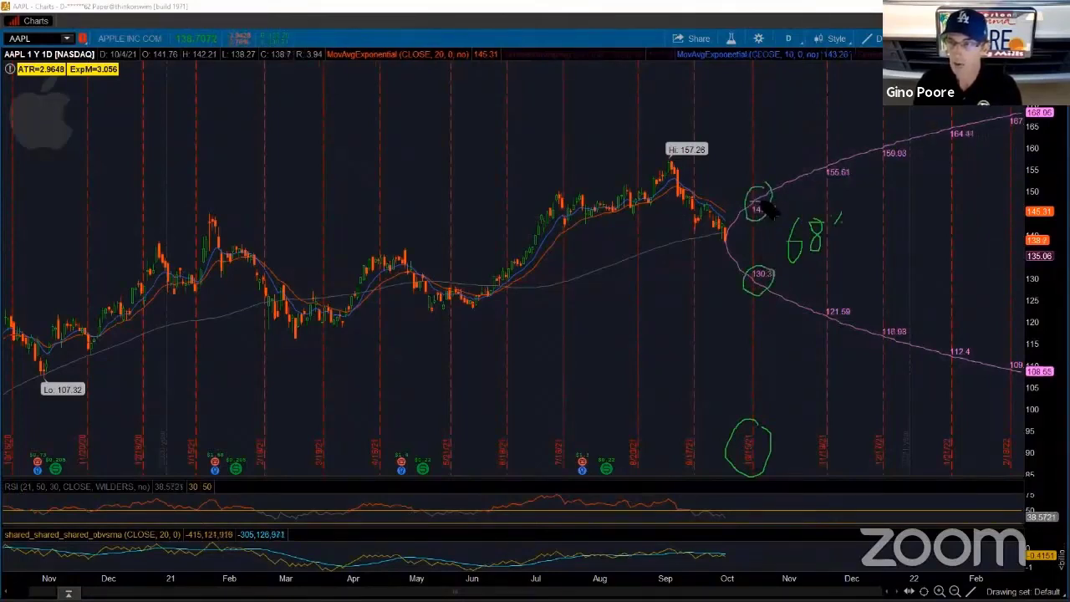
drag(758, 206, 758, 279)
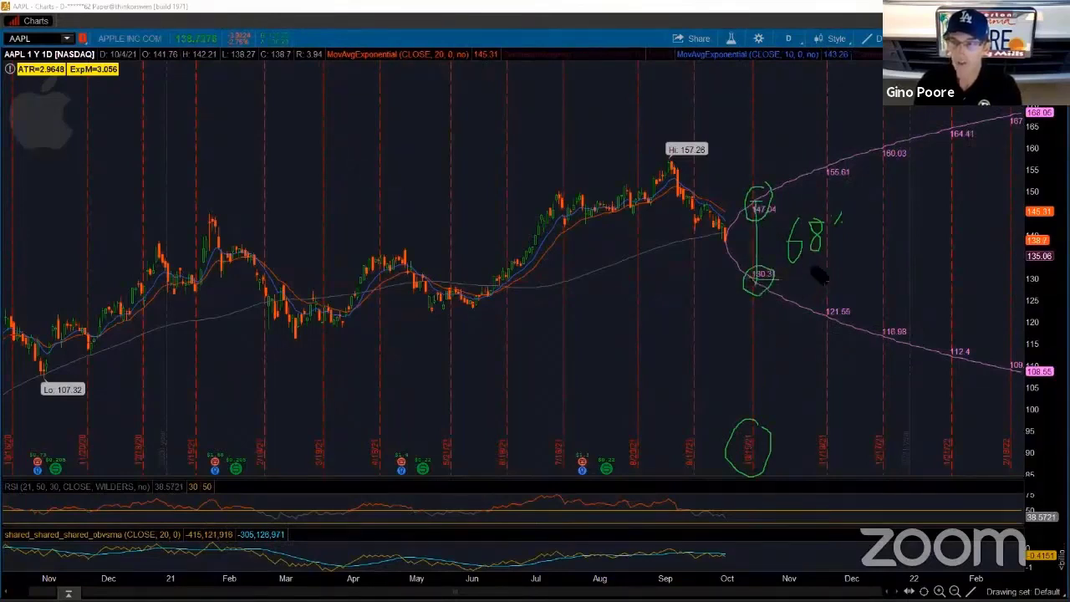
mouse_move(885, 152)
mouse_down()
mouse_move(886, 334)
mouse_move(908, 337)
mouse_up()
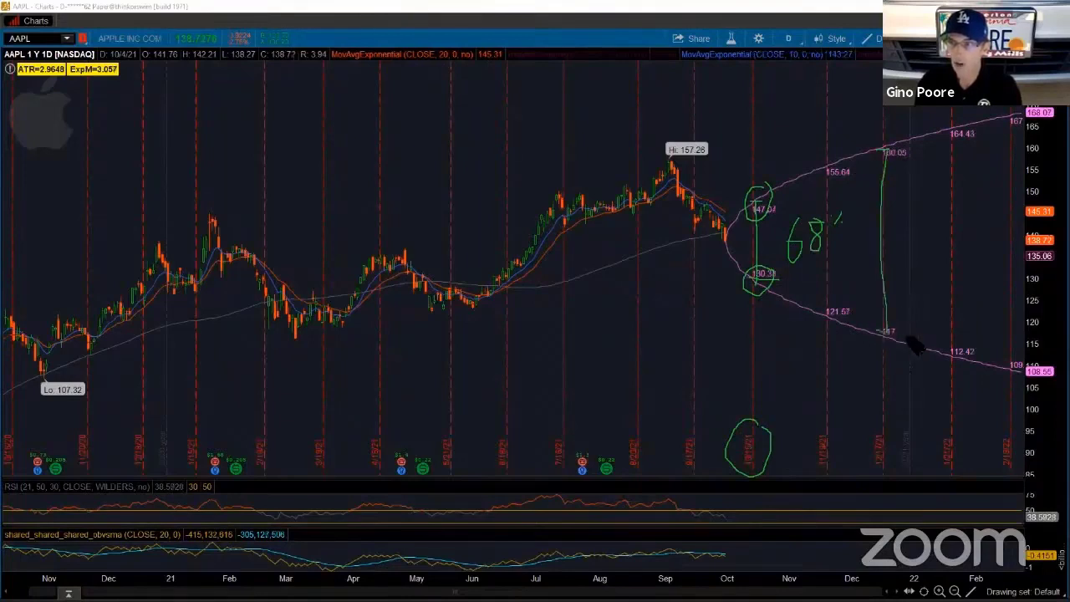
drag(888, 150, 900, 149)
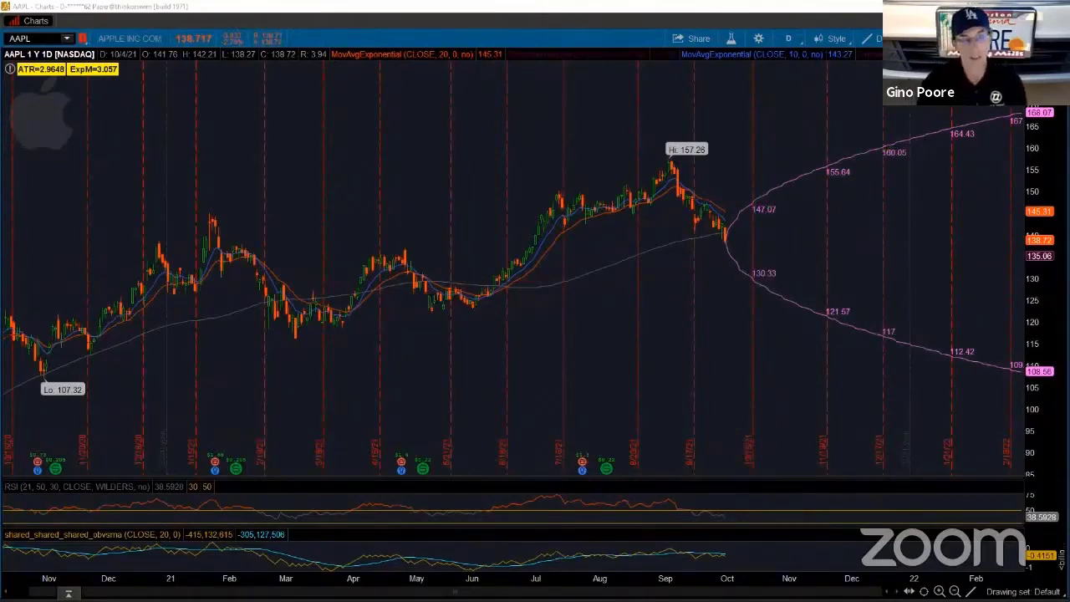
mouse_move(140, 199)
mouse_down()
mouse_move(95, 88)
mouse_move(120, 97)
mouse_up()
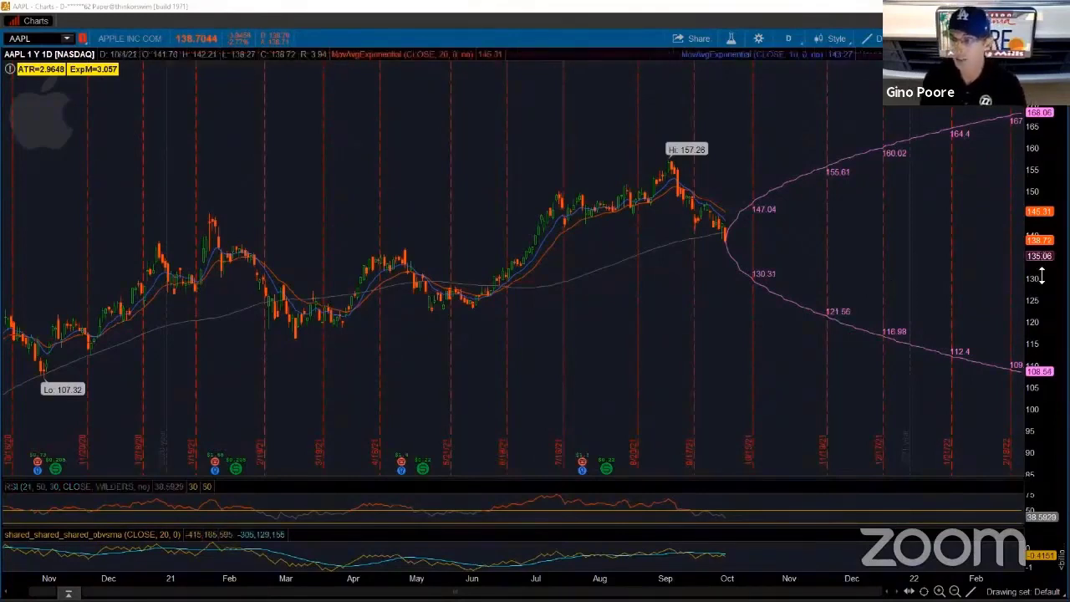
Draw two roughly parallel descending trendlines, one from the September high and one below it, forming a downward price channel.
drag(1046, 276, 1046, 286)
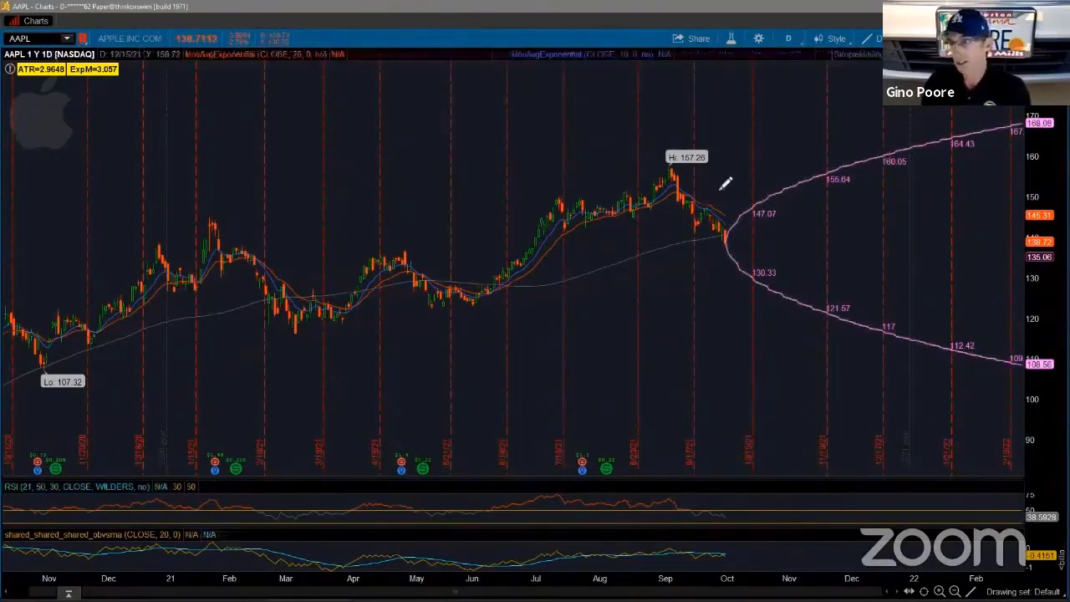
click(674, 167)
click(809, 284)
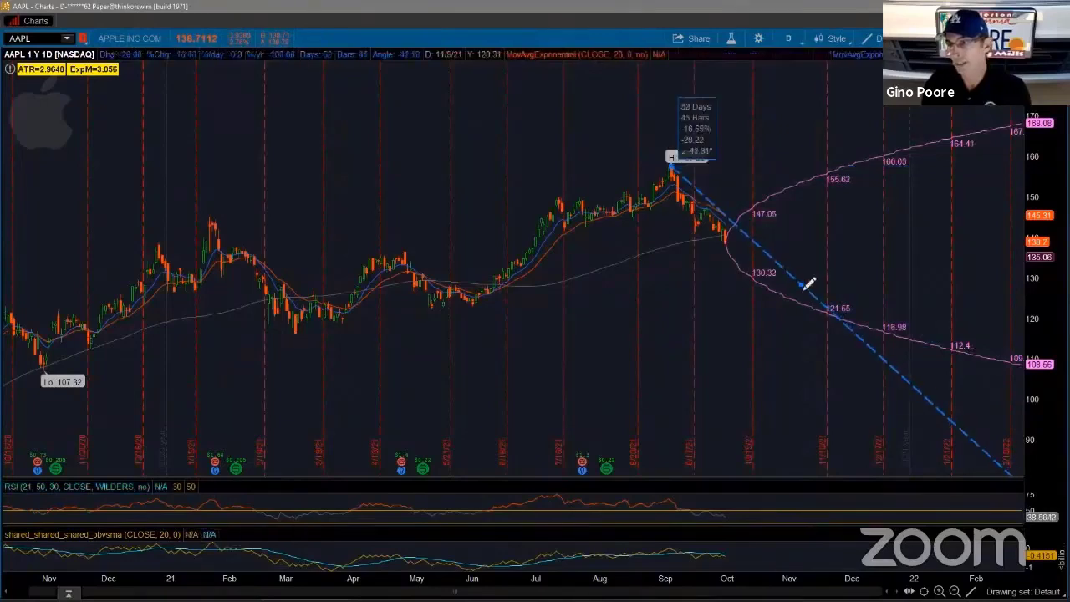
click(692, 235)
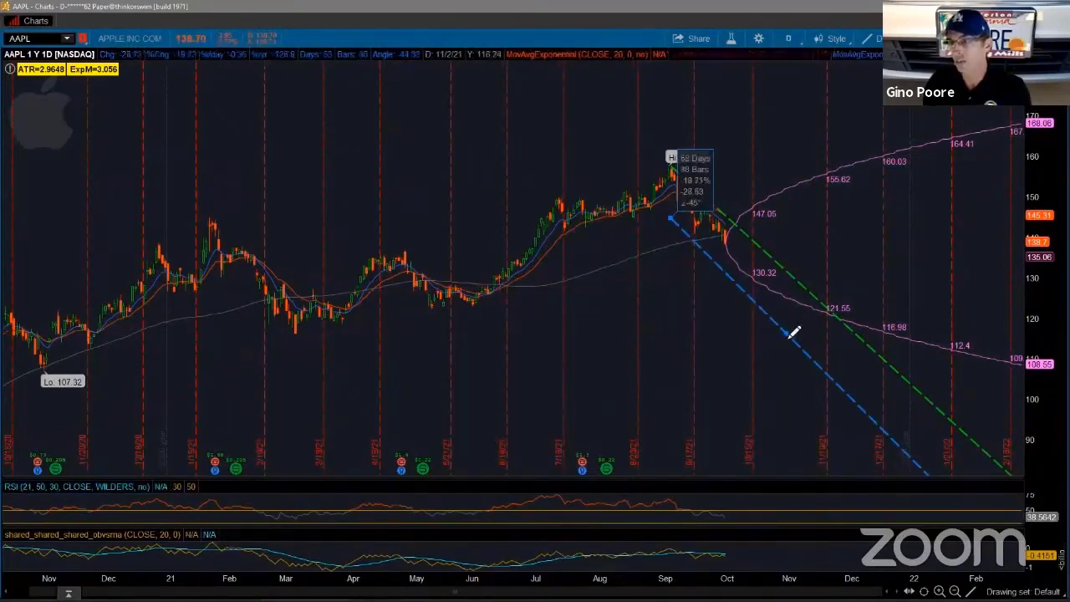
click(799, 343)
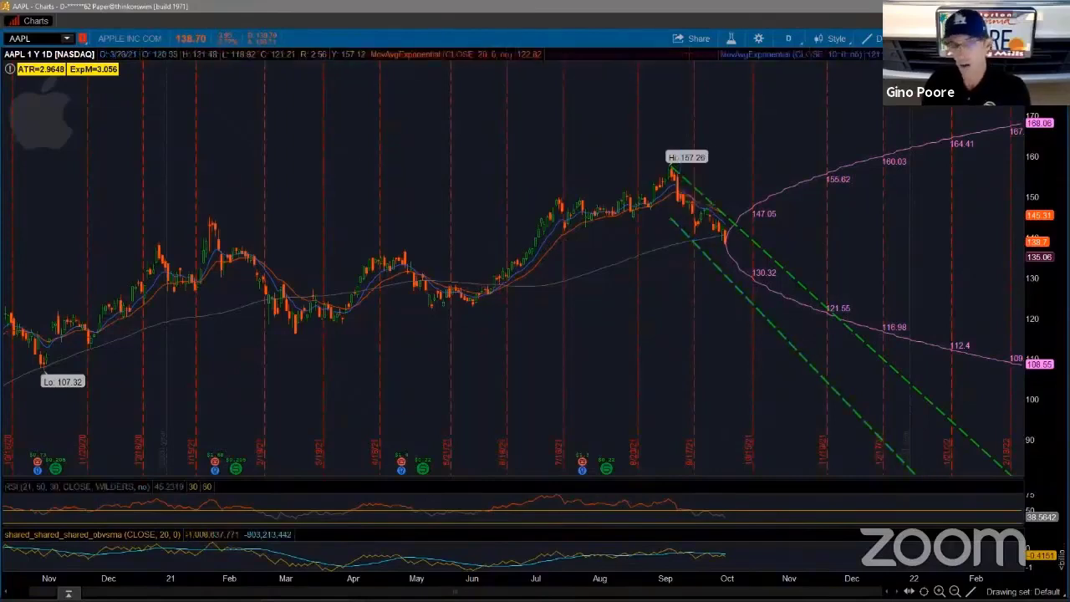
Clear all drawings from the Default drawing set.
right_click(371, 116)
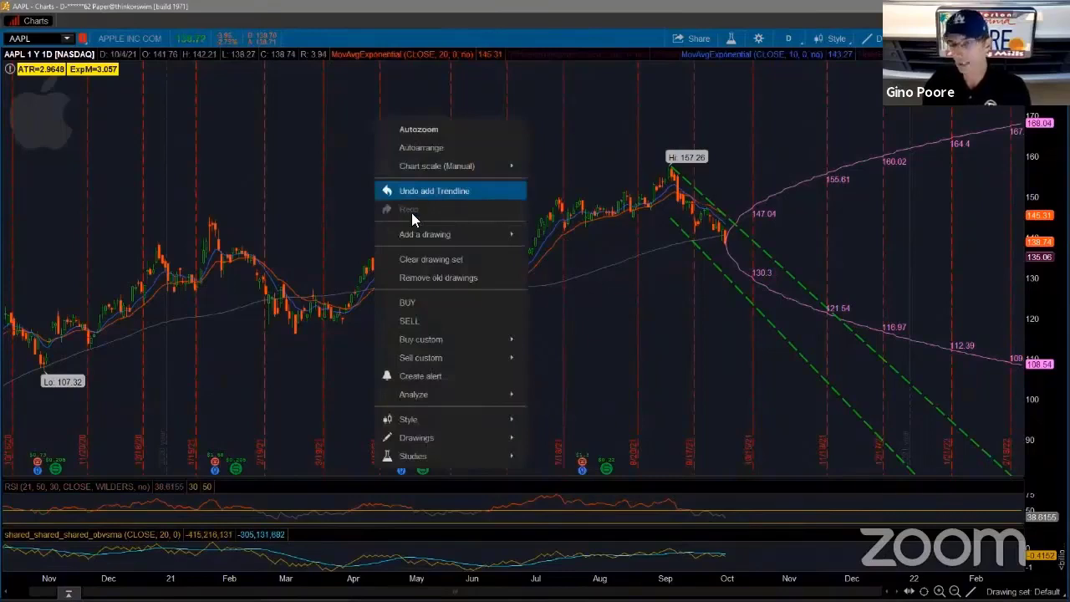
click(431, 259)
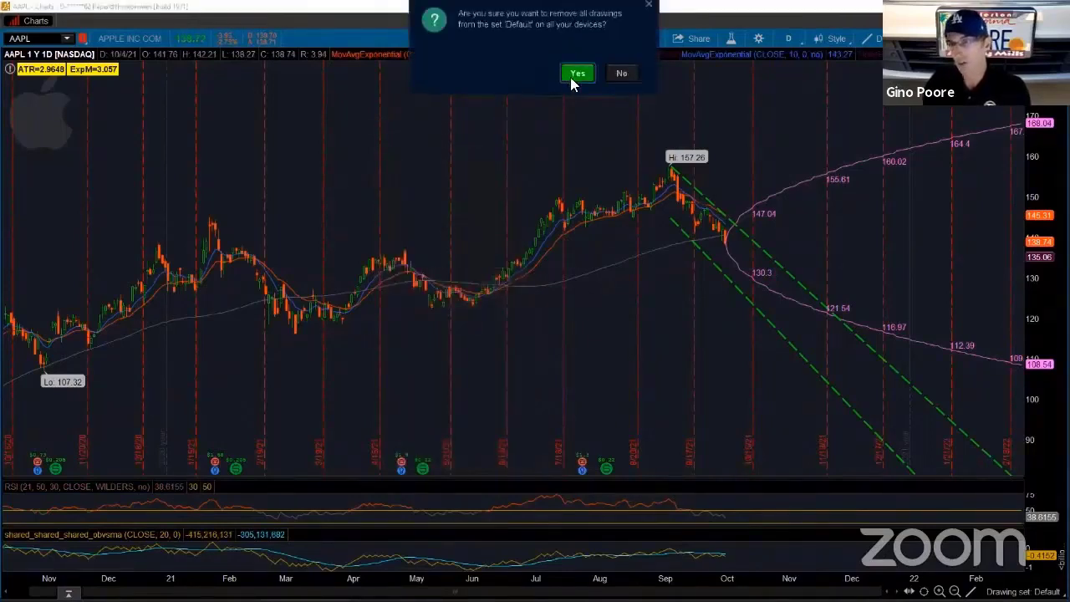
click(574, 74)
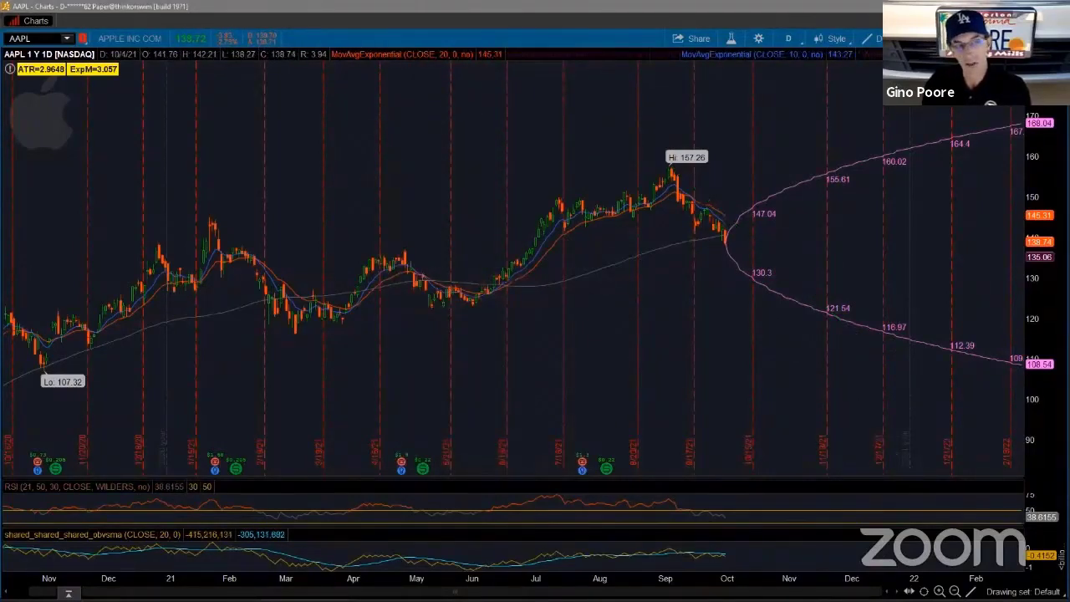
mouse_move(848, 306)
mouse_down()
mouse_move(825, 318)
mouse_move(853, 311)
mouse_up()
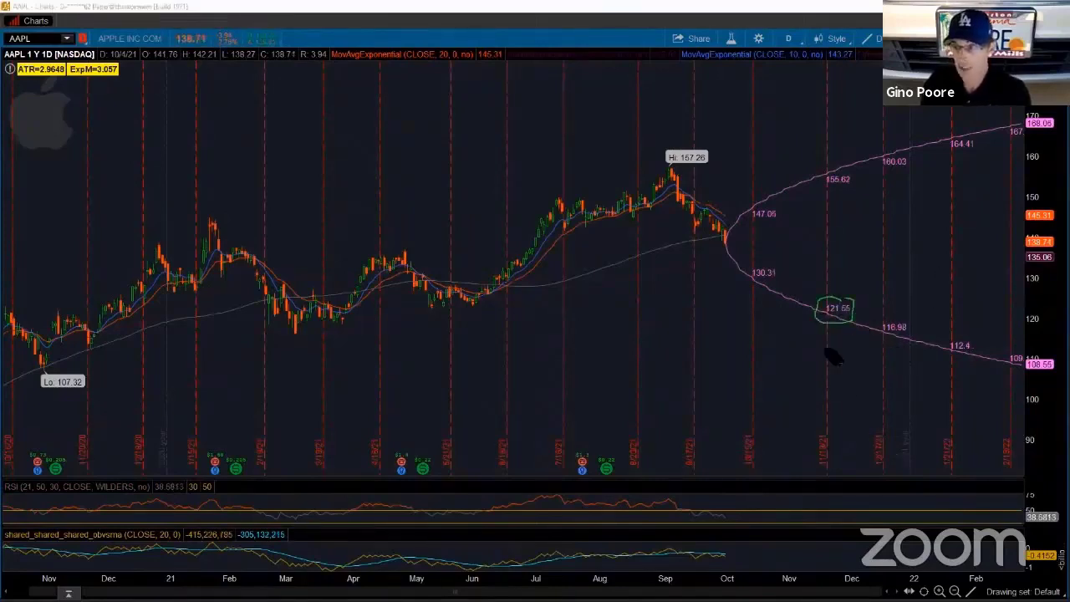
mouse_move(832, 420)
mouse_down()
mouse_move(817, 435)
mouse_move(839, 467)
mouse_move(826, 418)
mouse_up()
mouse_move(754, 203)
mouse_down()
mouse_move(779, 251)
mouse_move(769, 271)
mouse_up()
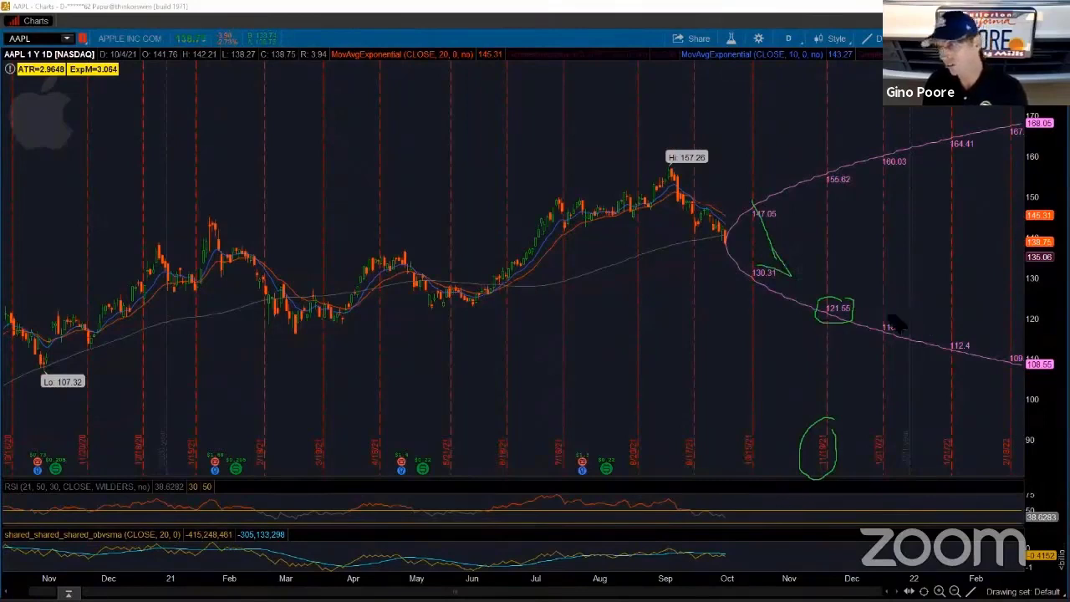
mouse_move(885, 285)
mouse_down()
mouse_move(923, 325)
mouse_move(912, 343)
mouse_move(920, 355)
mouse_up()
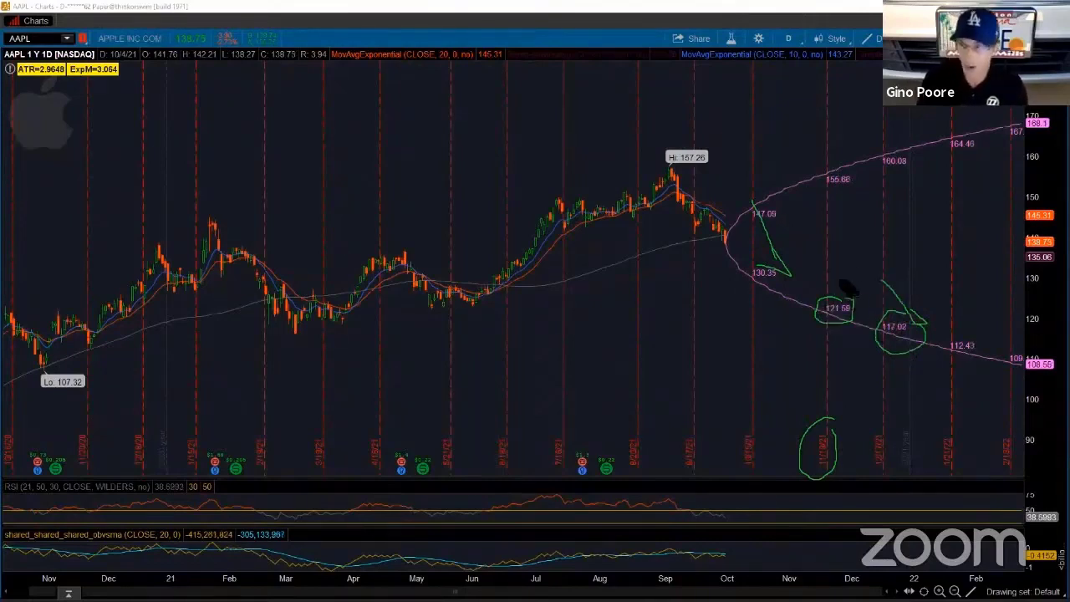
drag(820, 322, 854, 319)
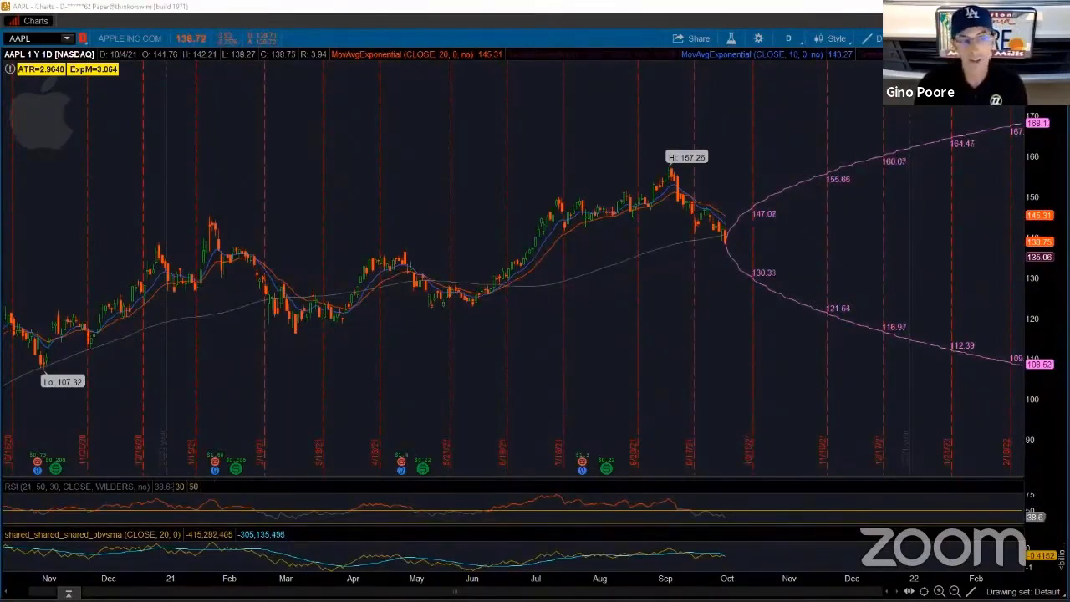
Draw a nearly horizontal support trendline at about 122 from the May low through the cone's lower branch.
click(875, 39)
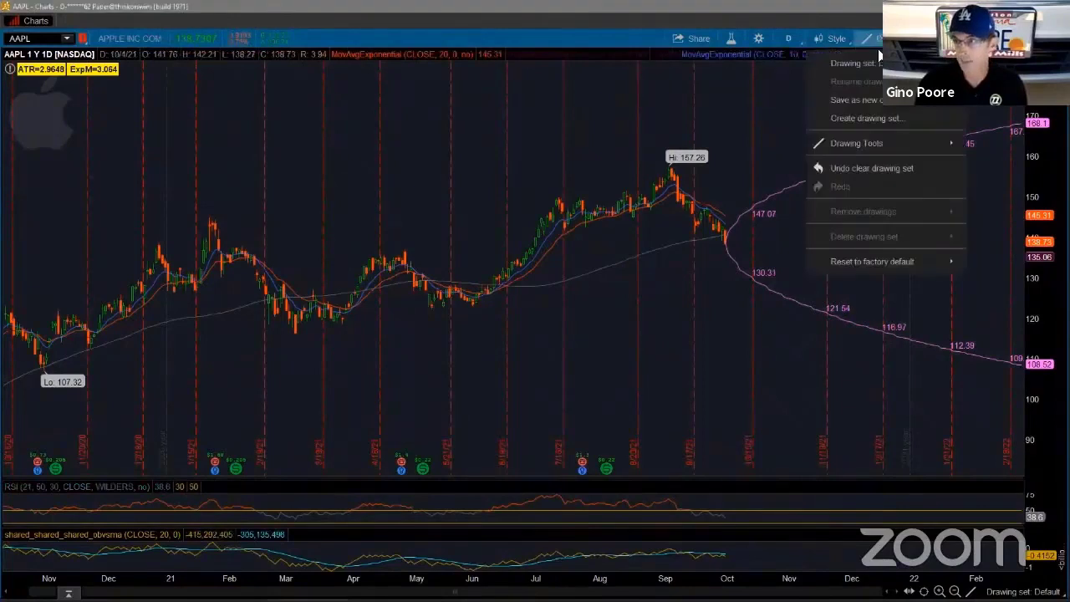
mouse_move(873, 143)
click(980, 171)
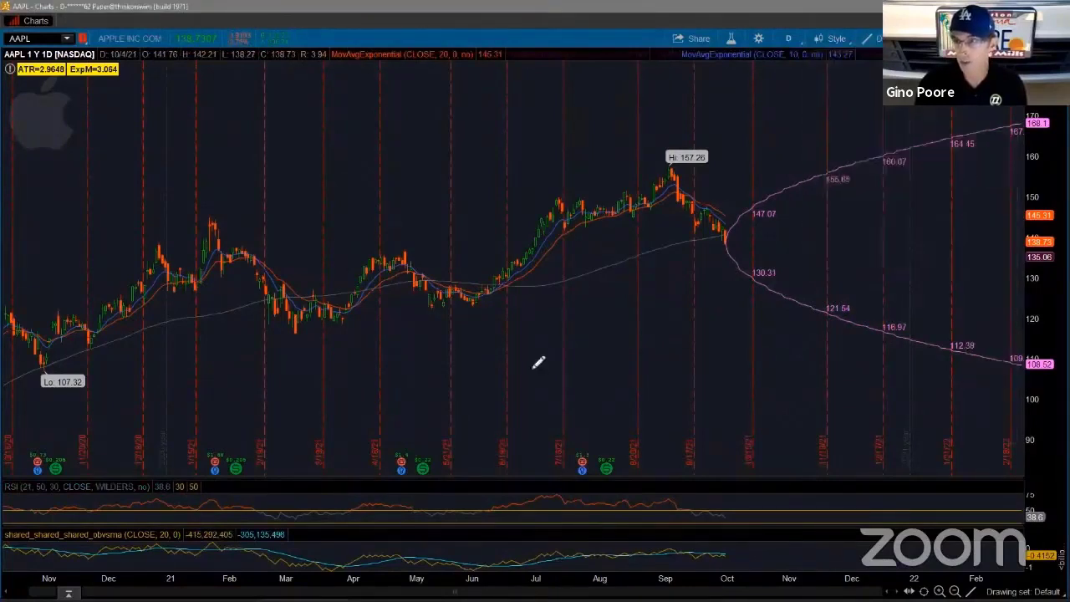
click(428, 310)
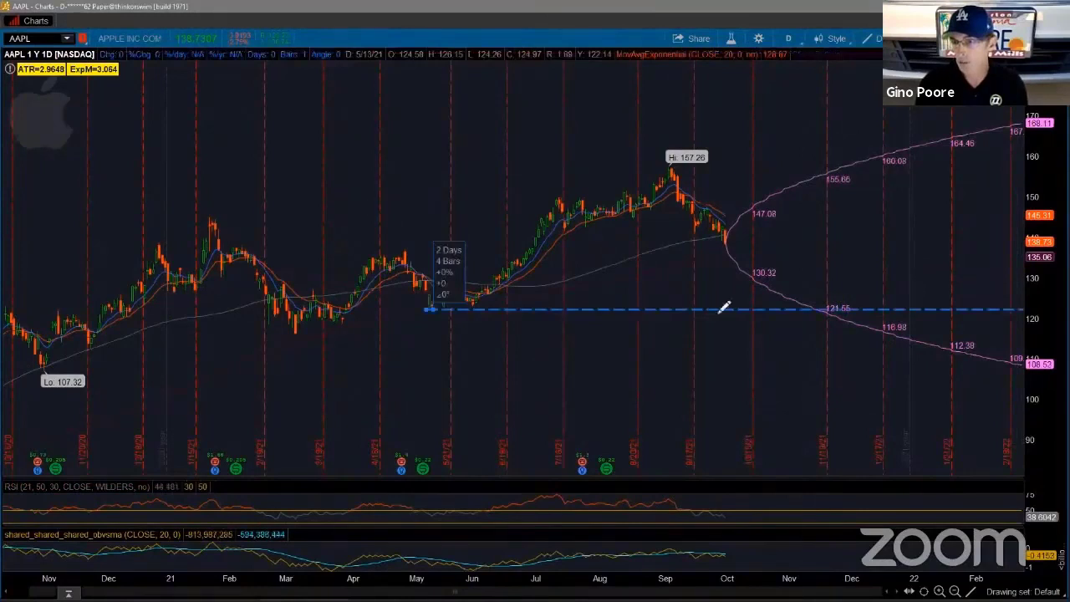
click(763, 314)
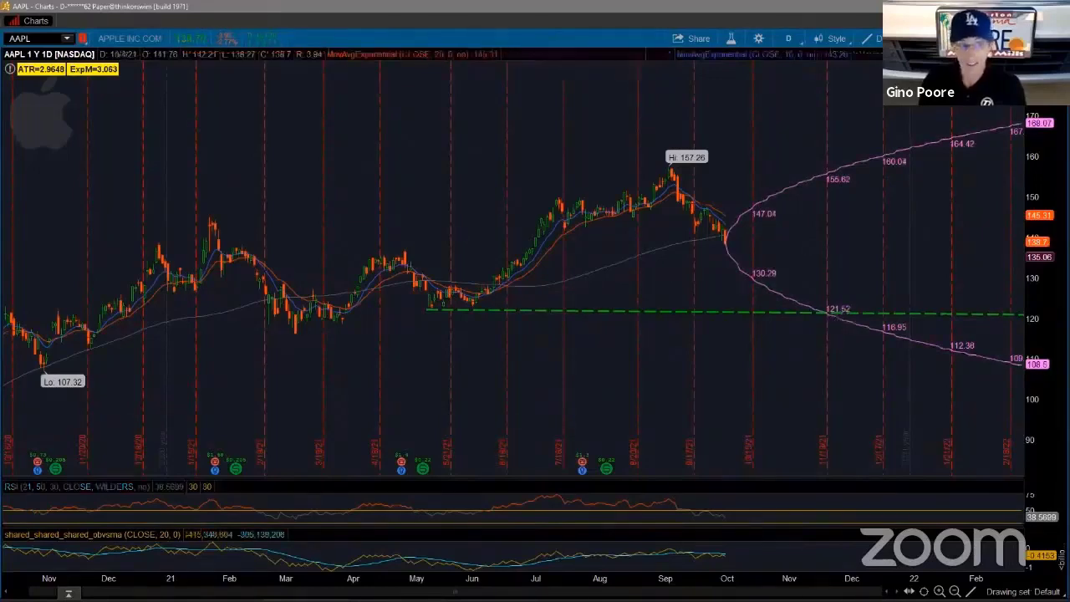
mouse_move(822, 424)
mouse_down()
mouse_move(813, 429)
mouse_move(843, 443)
mouse_move(828, 418)
mouse_up()
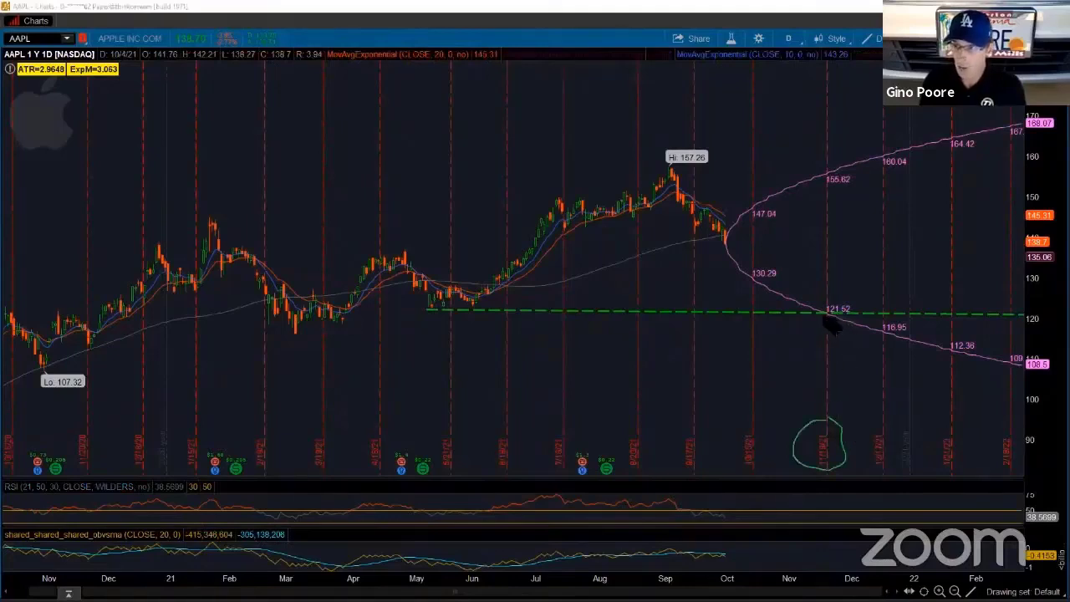
mouse_move(830, 324)
mouse_down()
mouse_move(837, 312)
mouse_move(833, 361)
mouse_move(848, 339)
mouse_up()
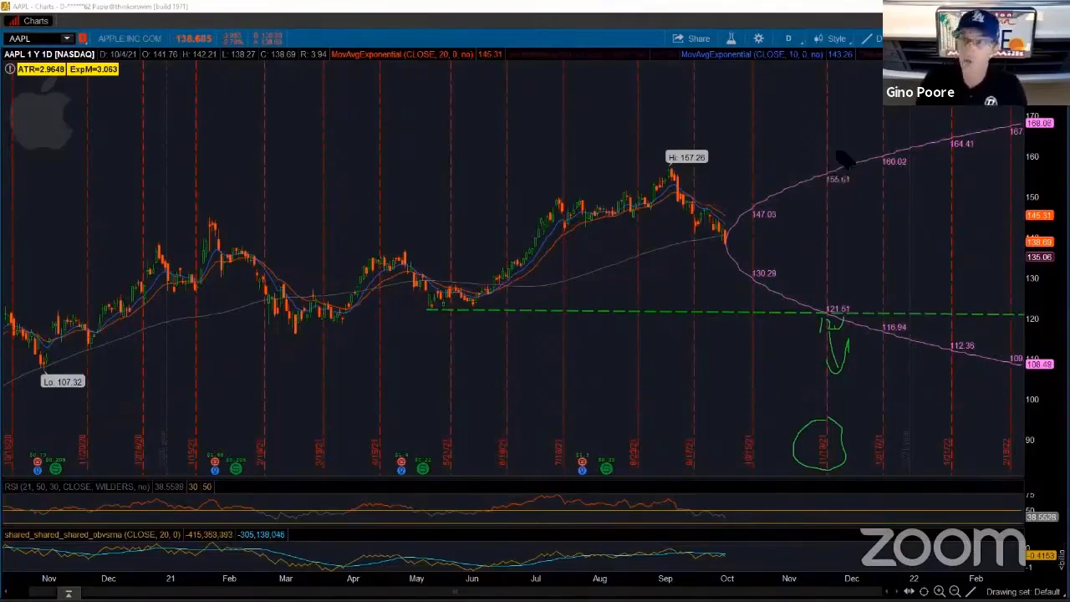
Annotate the cone at the 11/19/21 expiration by hand, writing 68% inside it and 16 both above and below it.
drag(822, 161, 852, 151)
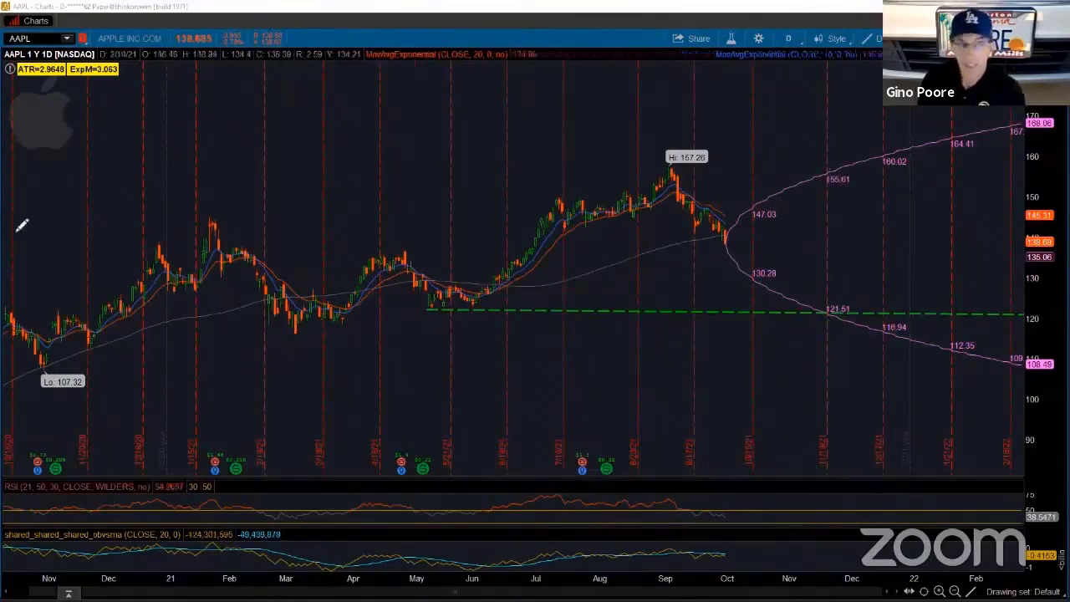
mouse_move(845, 201)
mouse_down()
mouse_move(837, 245)
mouse_move(850, 250)
mouse_move(876, 209)
mouse_move(898, 209)
mouse_up()
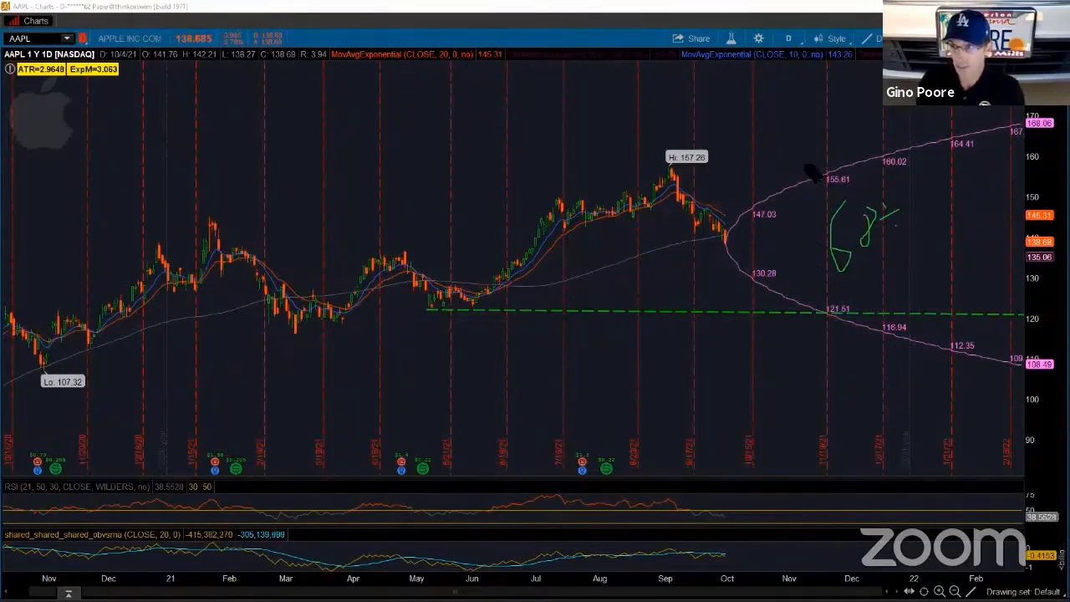
drag(808, 92, 806, 130)
drag(828, 93, 820, 121)
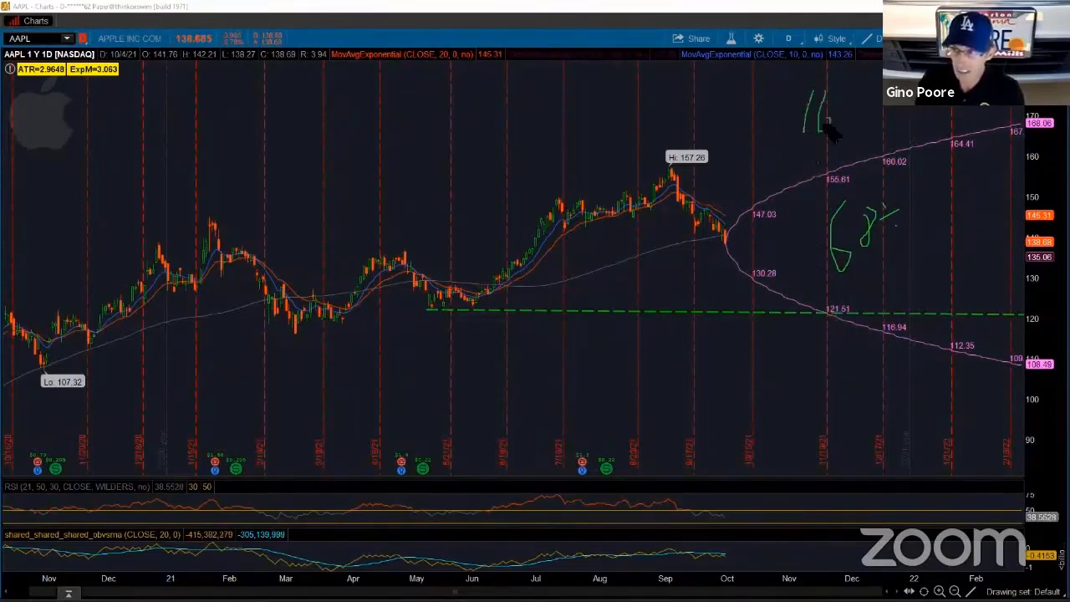
drag(791, 334, 789, 381)
drag(809, 336, 828, 364)
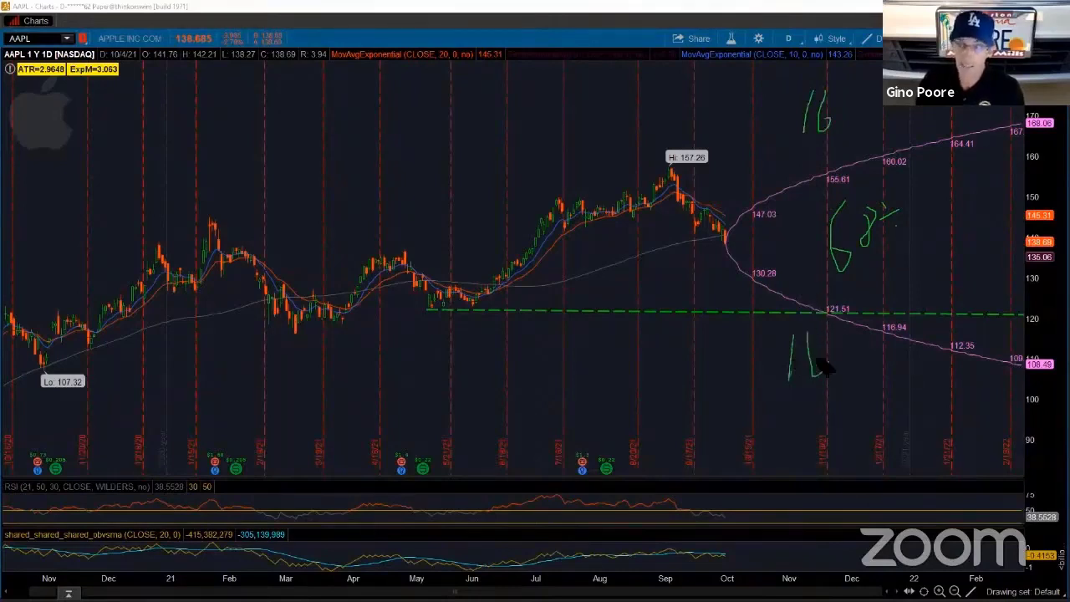
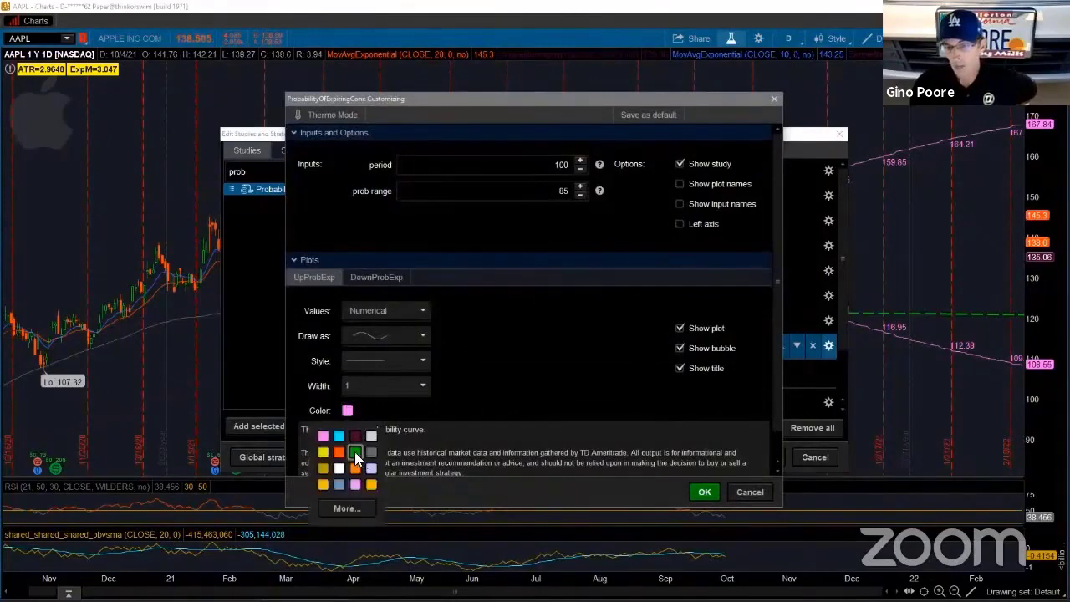
Set the upper curve of the ProbabilityOfExpiringCone with prob range 85 to green and apply the study to the chart.
click(355, 451)
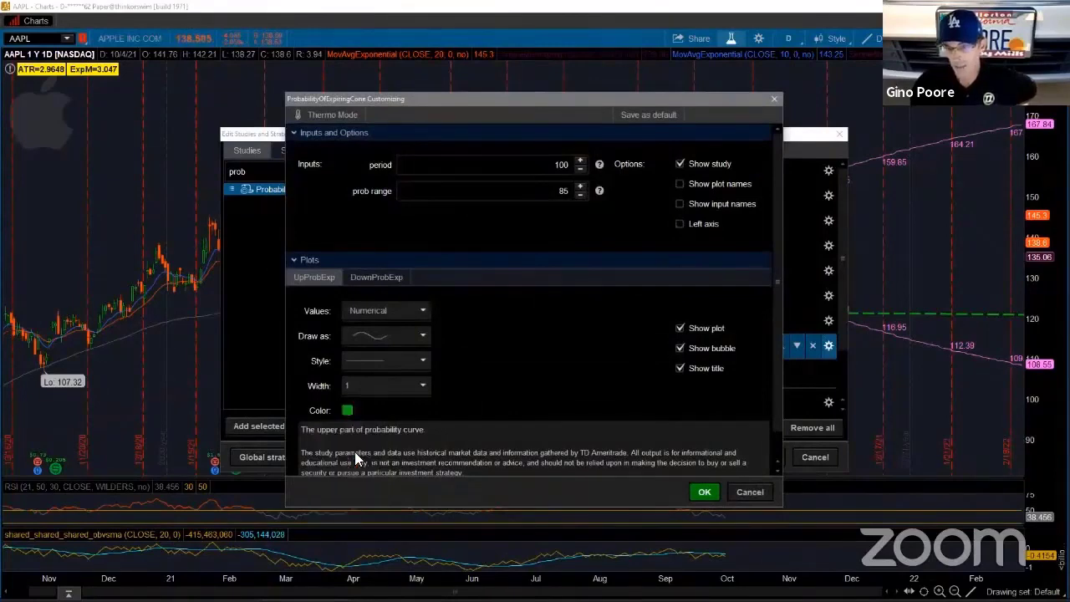
click(716, 490)
click(753, 458)
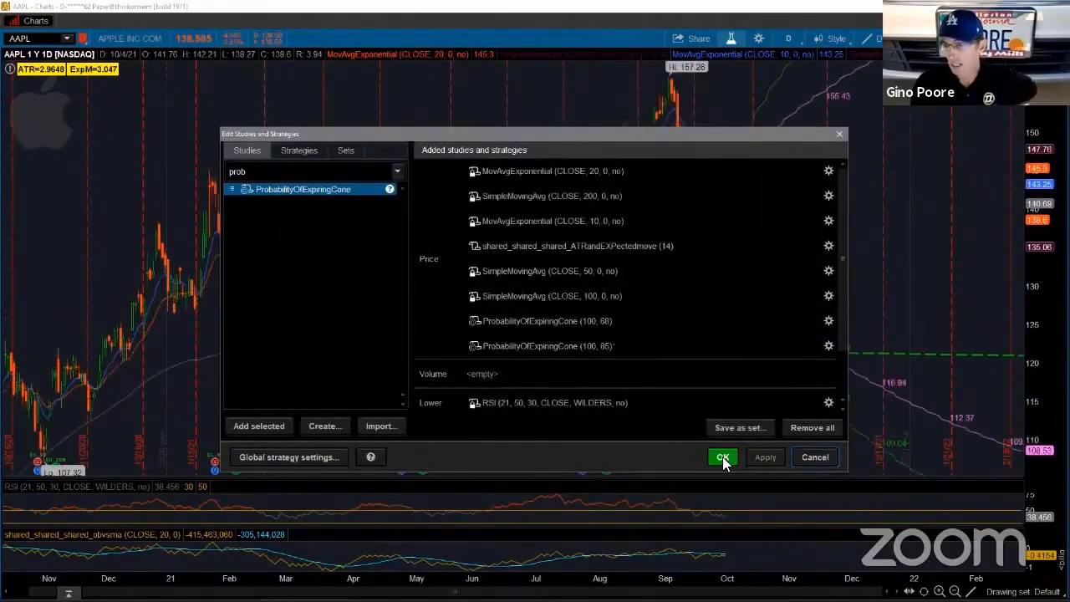
key(Return)
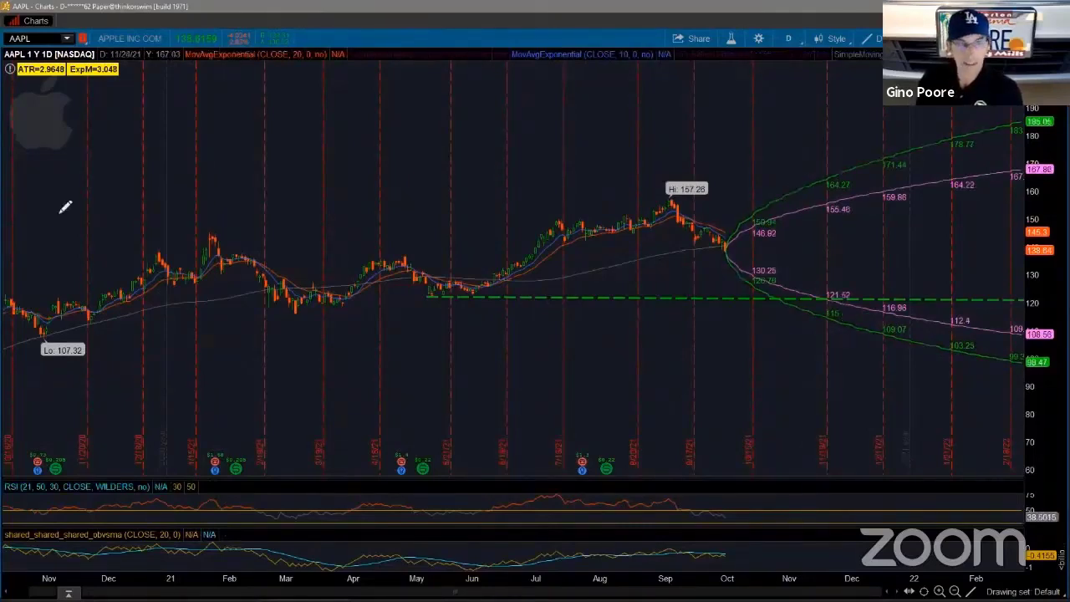
Handwrite 85% inside the cones and 15% beside them, and mark the outer cone's upper branch at the 11/19/21 expiration.
mouse_move(840, 226)
mouse_down()
mouse_move(811, 280)
mouse_move(836, 230)
mouse_move(869, 270)
mouse_move(846, 274)
mouse_up()
drag(878, 237, 902, 224)
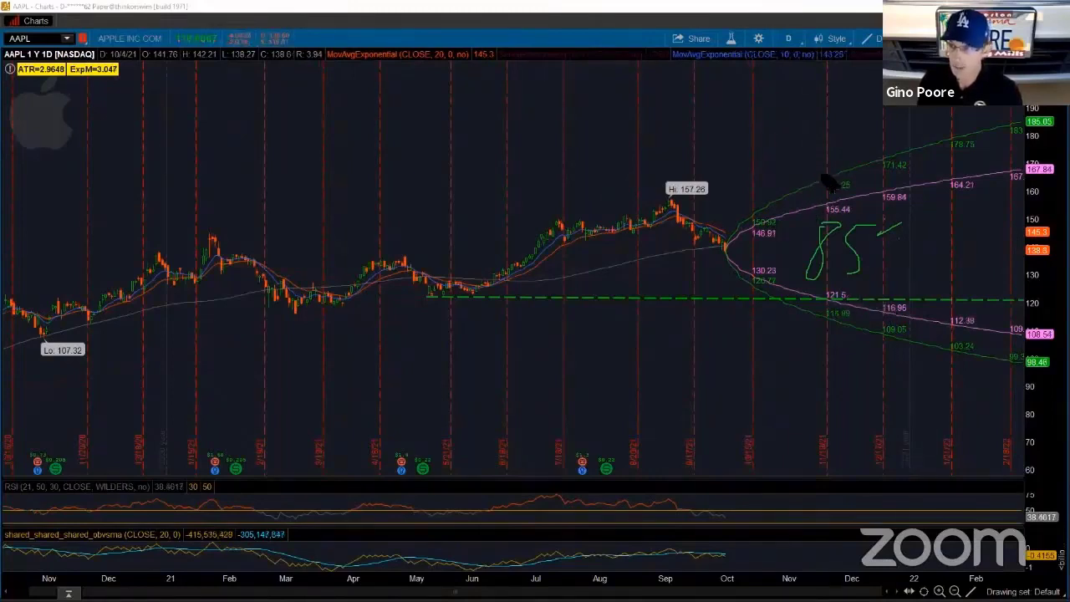
drag(607, 202, 601, 248)
drag(641, 207, 633, 243)
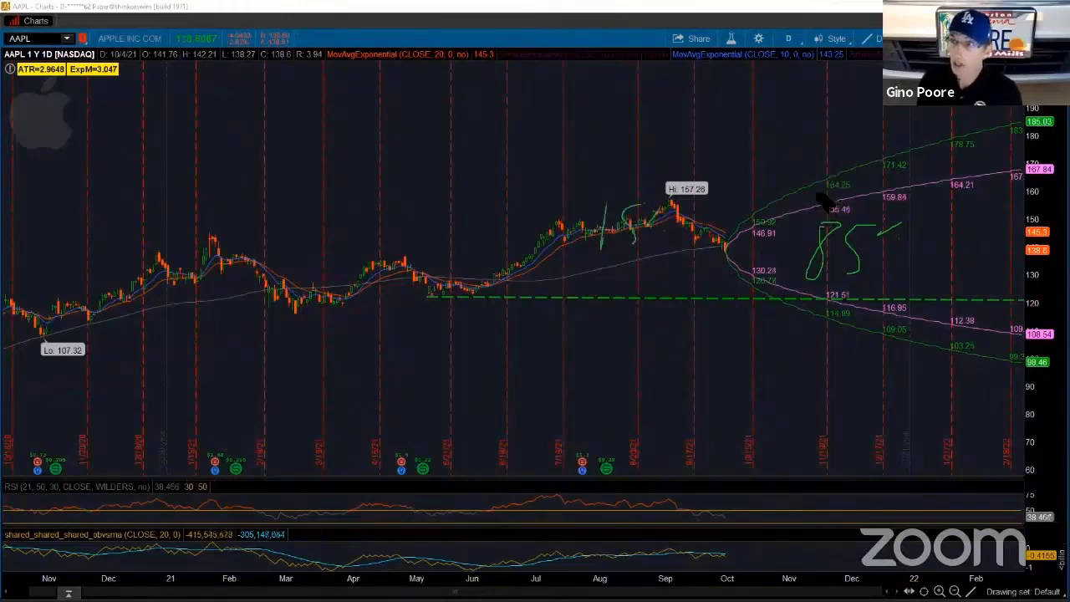
drag(818, 177, 836, 176)
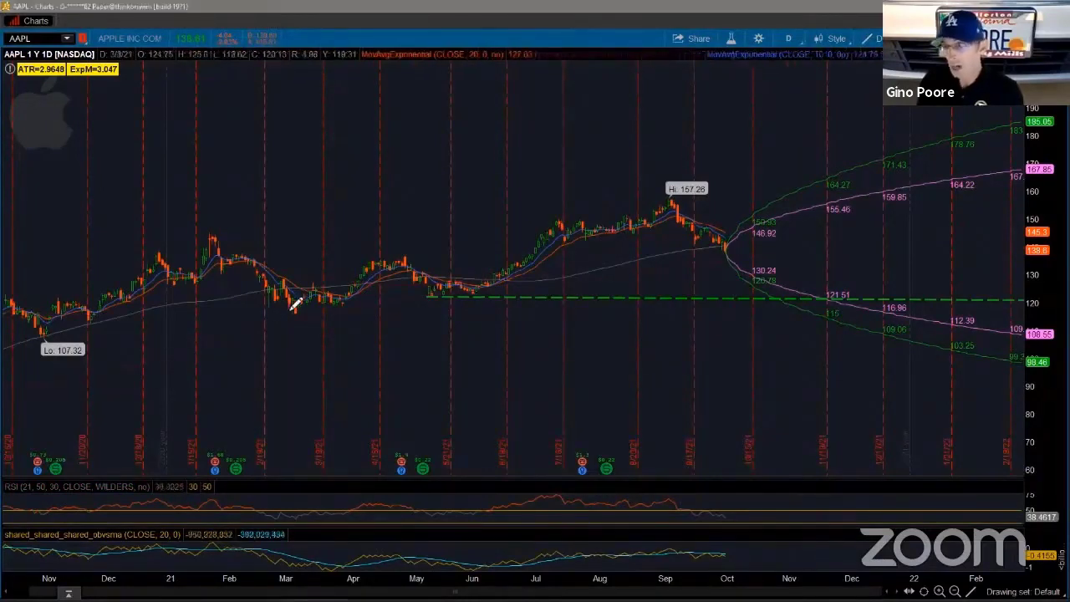
Draw a second nearly horizontal support trendline at about 119 from the March low, and circle the outer cone's limits at the 11/19/21 expiration.
drag(290, 305, 832, 301)
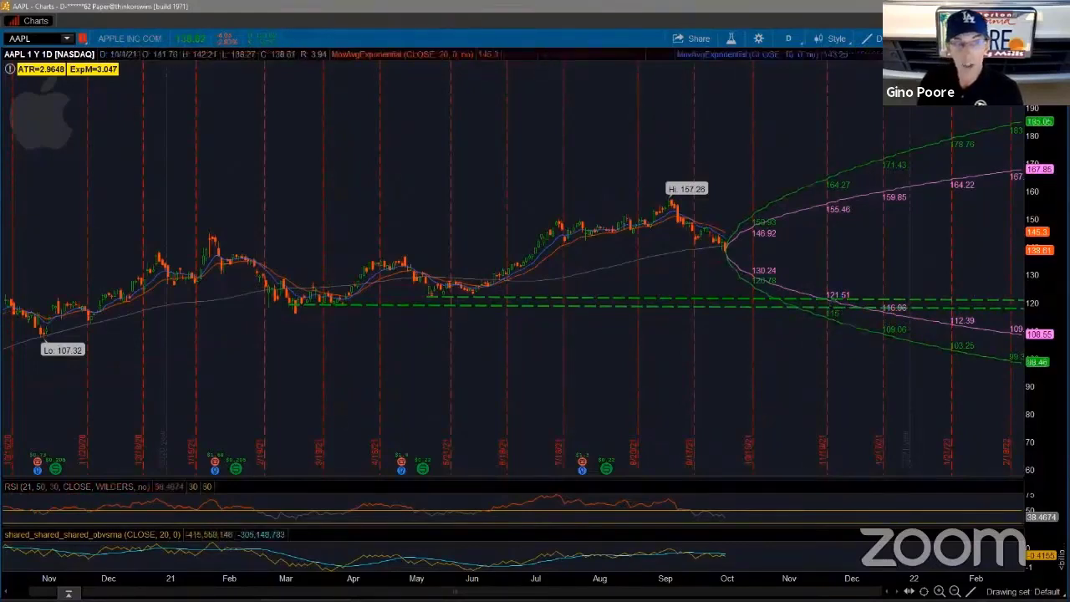
mouse_move(836, 347)
mouse_down()
mouse_move(821, 323)
mouse_move(839, 333)
mouse_up()
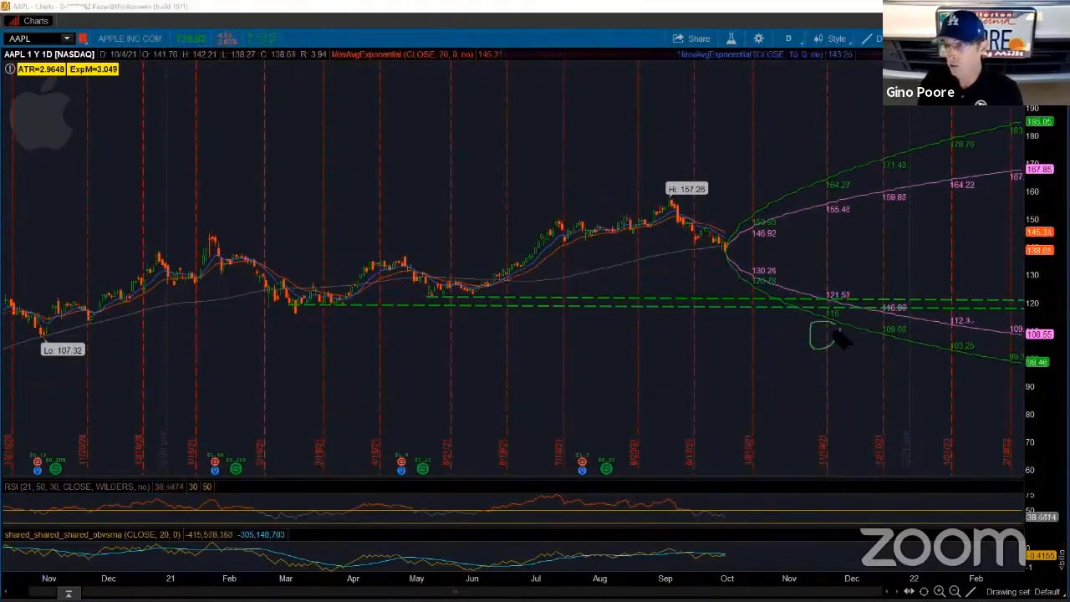
mouse_move(836, 182)
mouse_down()
mouse_move(816, 164)
mouse_move(838, 167)
mouse_up()
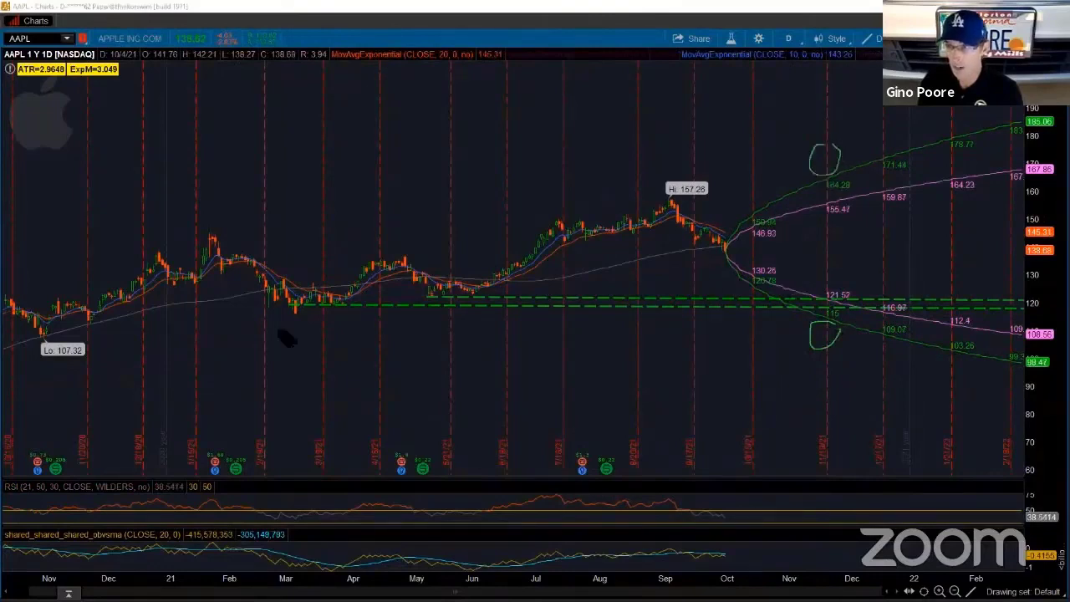
key(Escape)
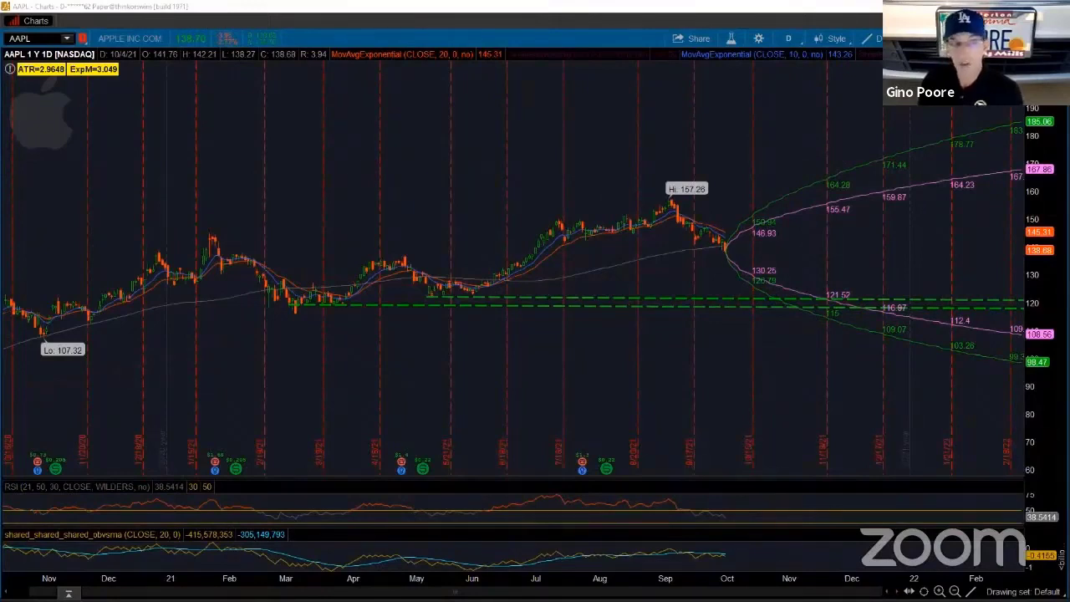
Remove both green dashed support trendlines from the chart.
right_click(657, 298)
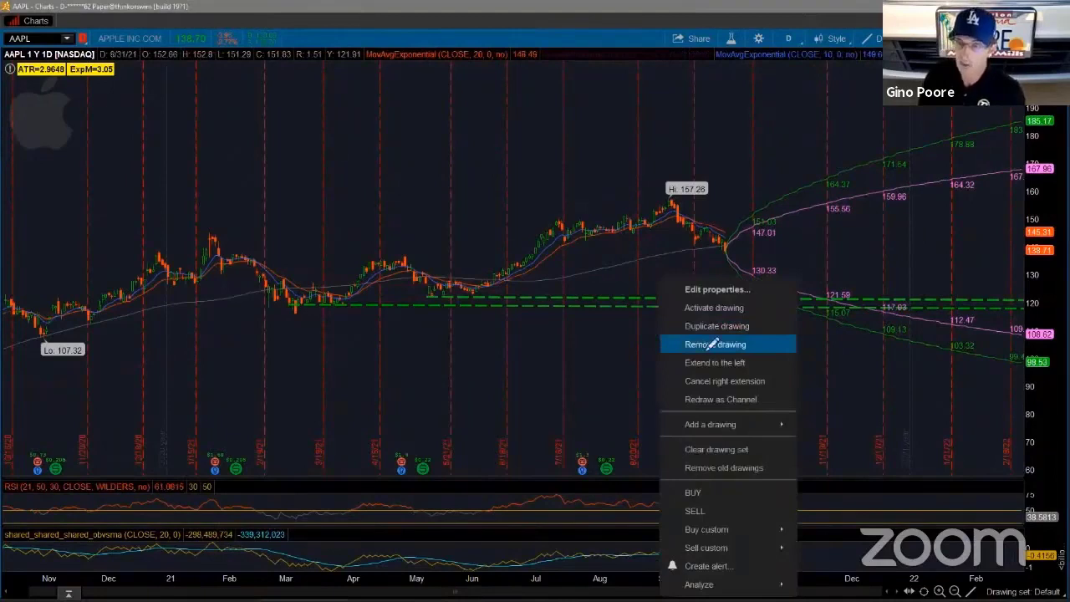
click(704, 345)
right_click(687, 309)
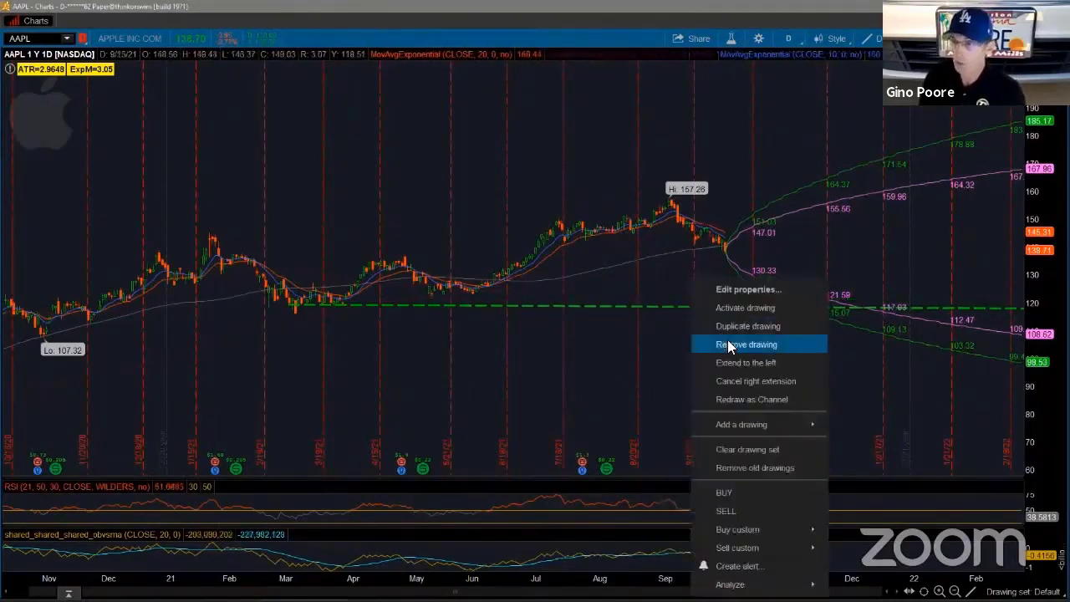
click(720, 342)
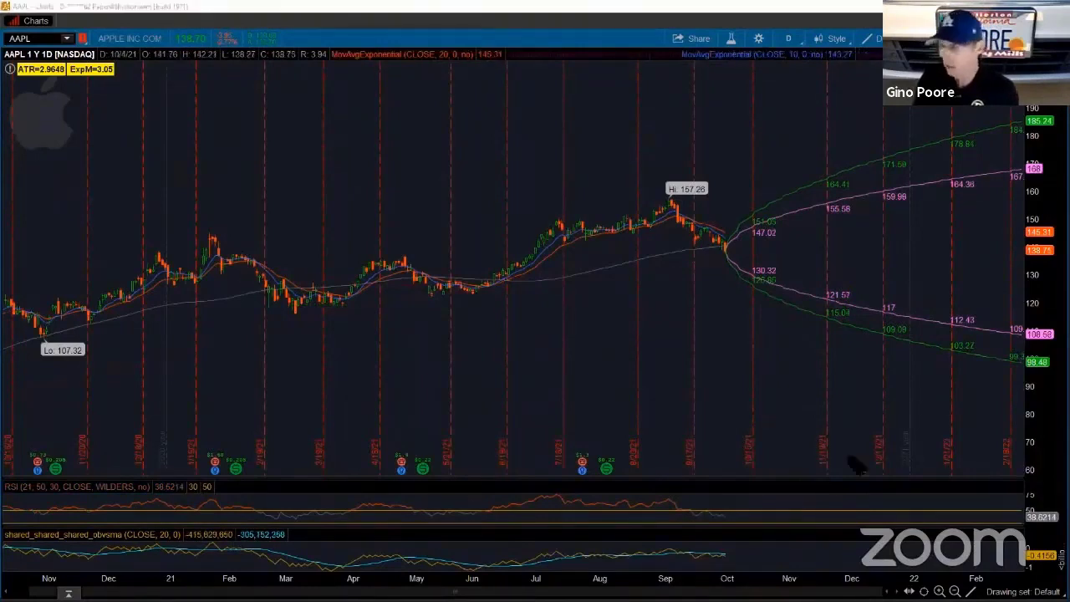
Circle the 12/17/21 expiration by hand, mark the outer cone's upper and lower limits there, and handwrite a note inside the cone.
mouse_move(892, 432)
mouse_down()
mouse_move(863, 458)
mouse_move(901, 443)
mouse_move(895, 435)
mouse_up()
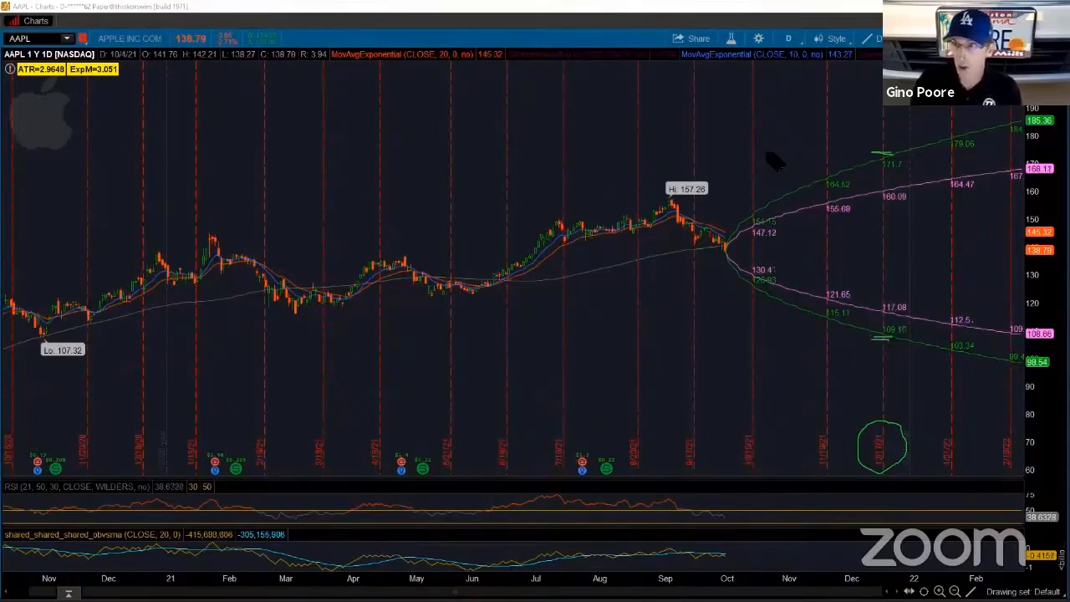
drag(831, 220, 828, 251)
mouse_move(874, 219)
mouse_down()
mouse_move(836, 251)
mouse_move(899, 212)
mouse_up()
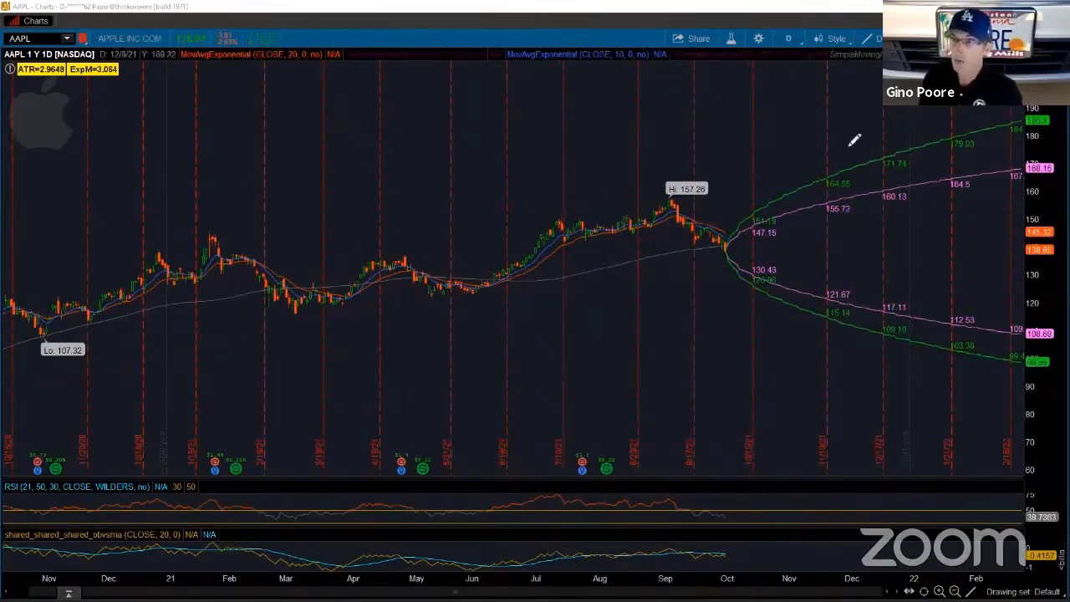
Apply the current list of studies and compress the price axis until the lower branches of both cones fit.
click(722, 40)
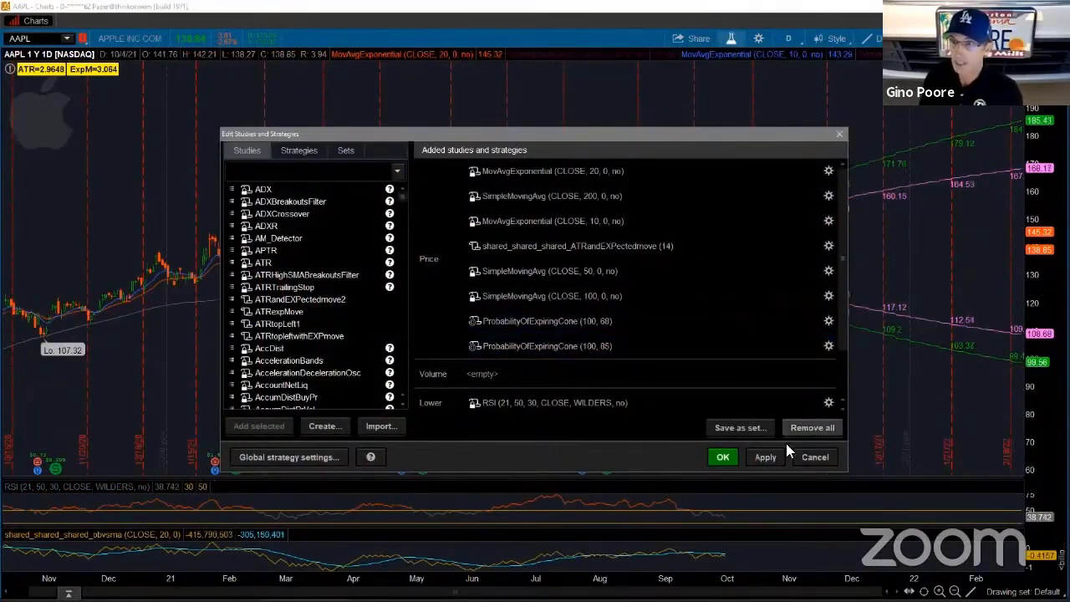
click(765, 457)
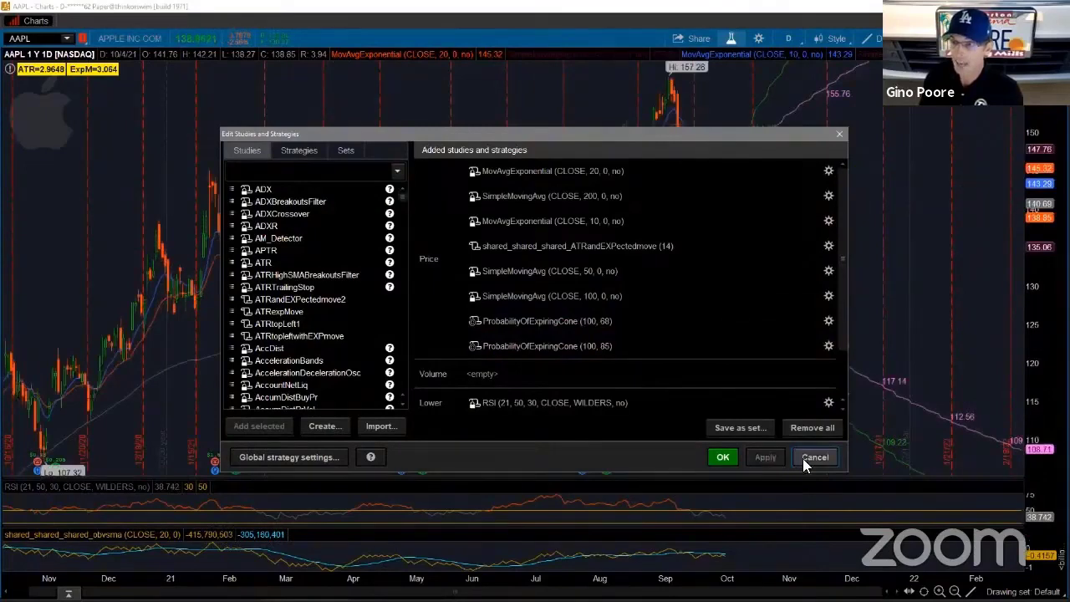
click(724, 456)
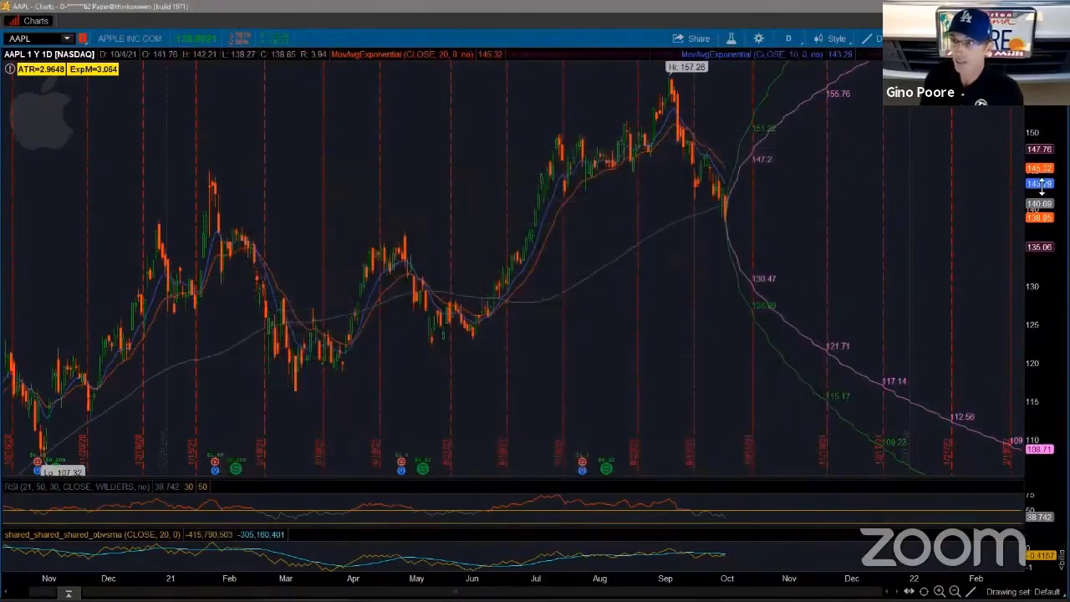
drag(1041, 185, 1041, 249)
Save the chart's current studies as a study set named 85 prob cone.
click(899, 39)
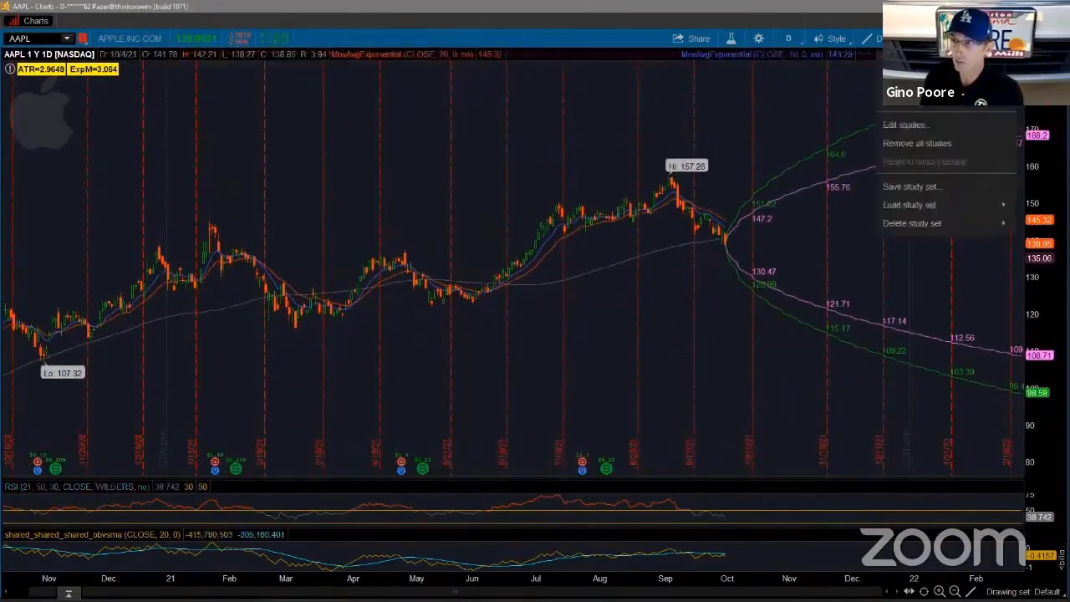
click(917, 187)
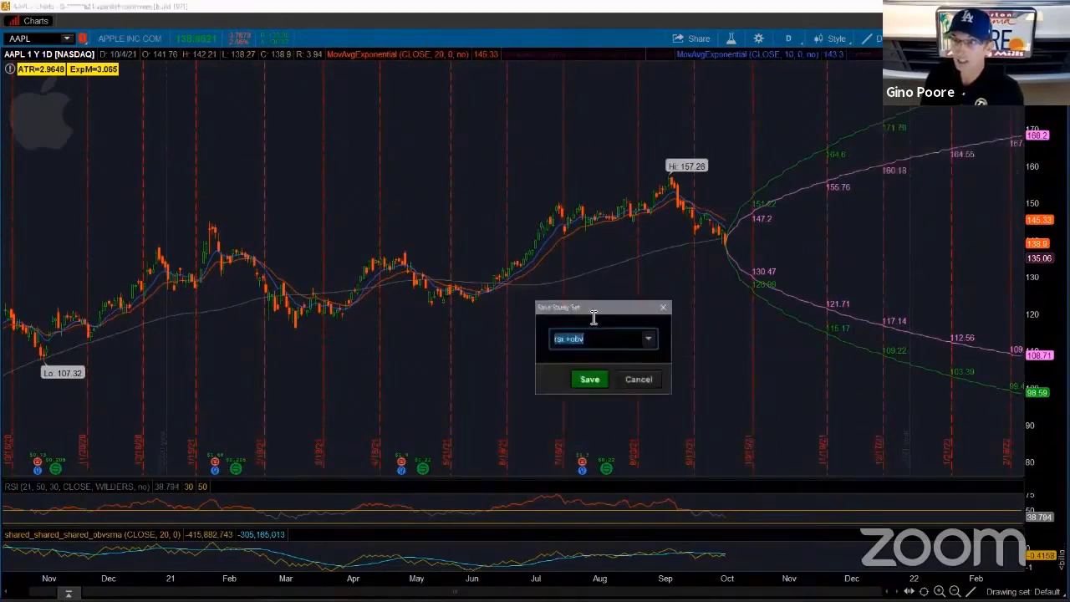
drag(619, 338, 554, 336)
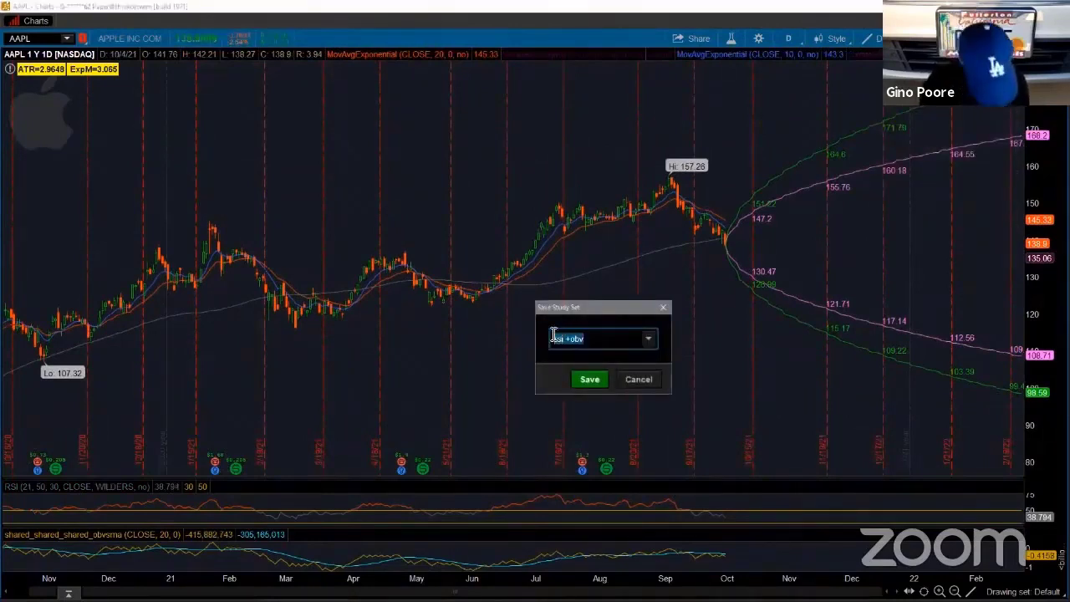
text(rs)
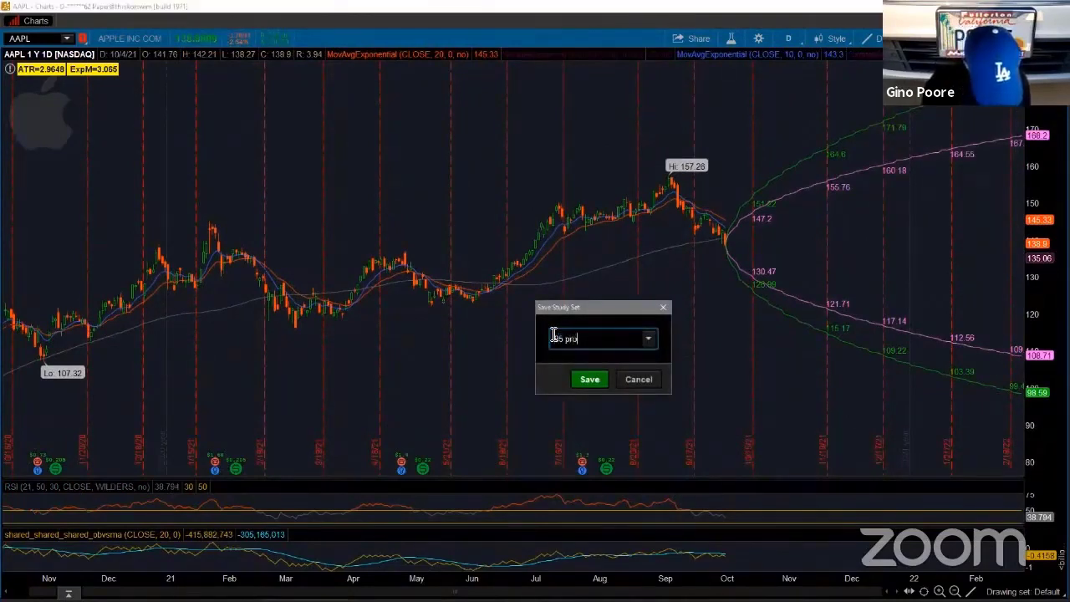
text( prob cond)
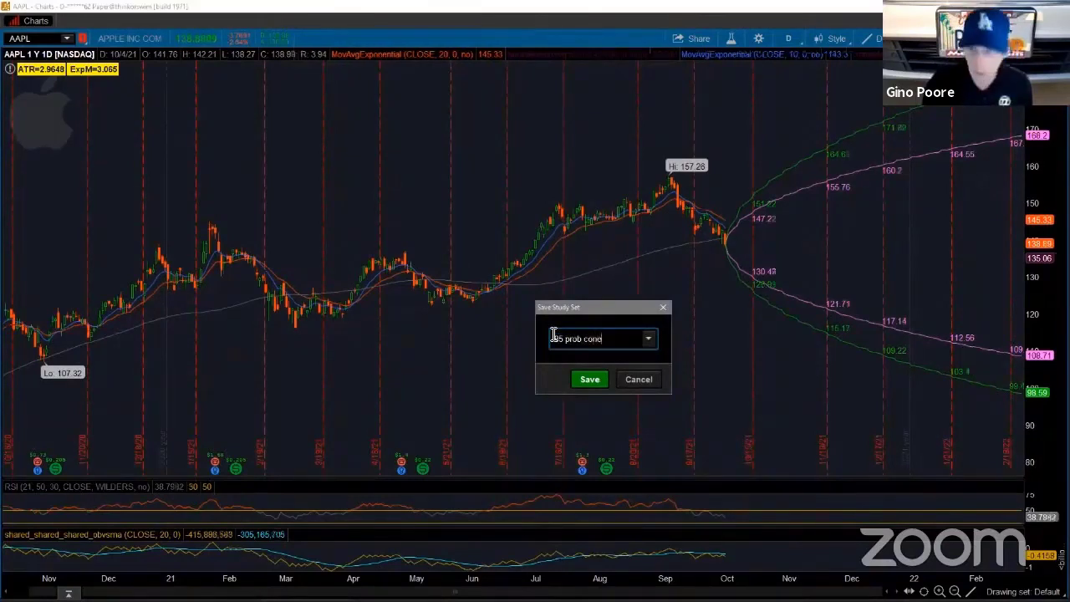
click(590, 379)
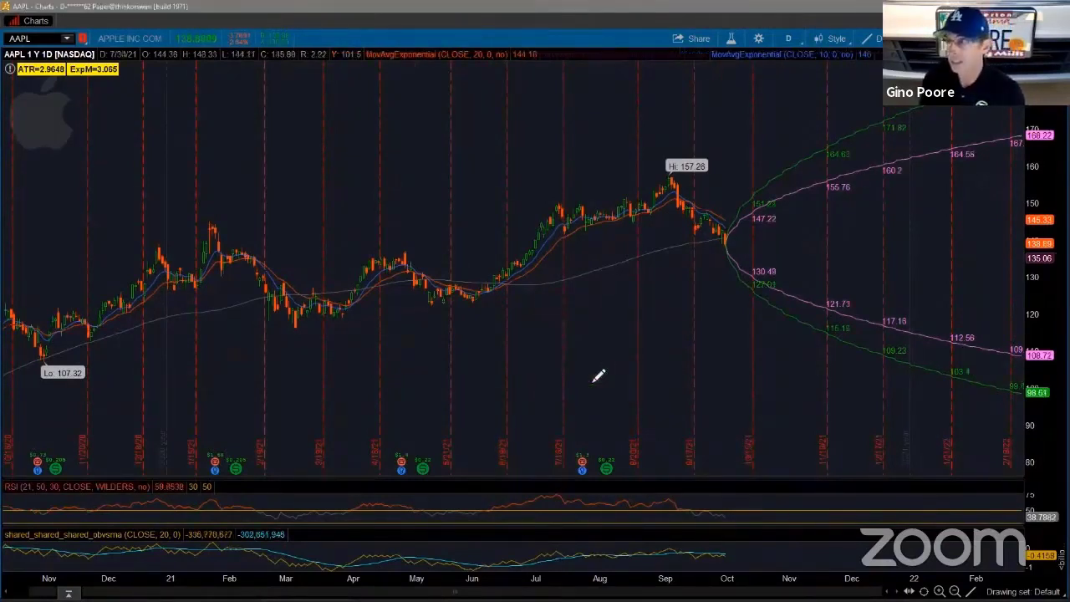
Check the list of loadable study sets for the saved 85 prob cone set.
click(894, 38)
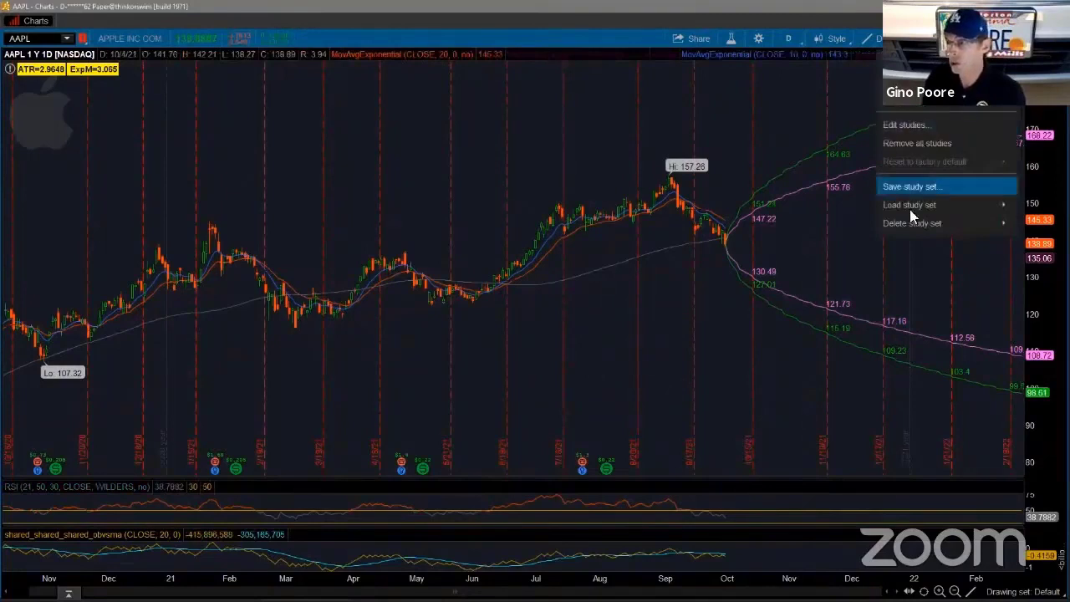
mouse_move(909, 207)
mouse_move(818, 206)
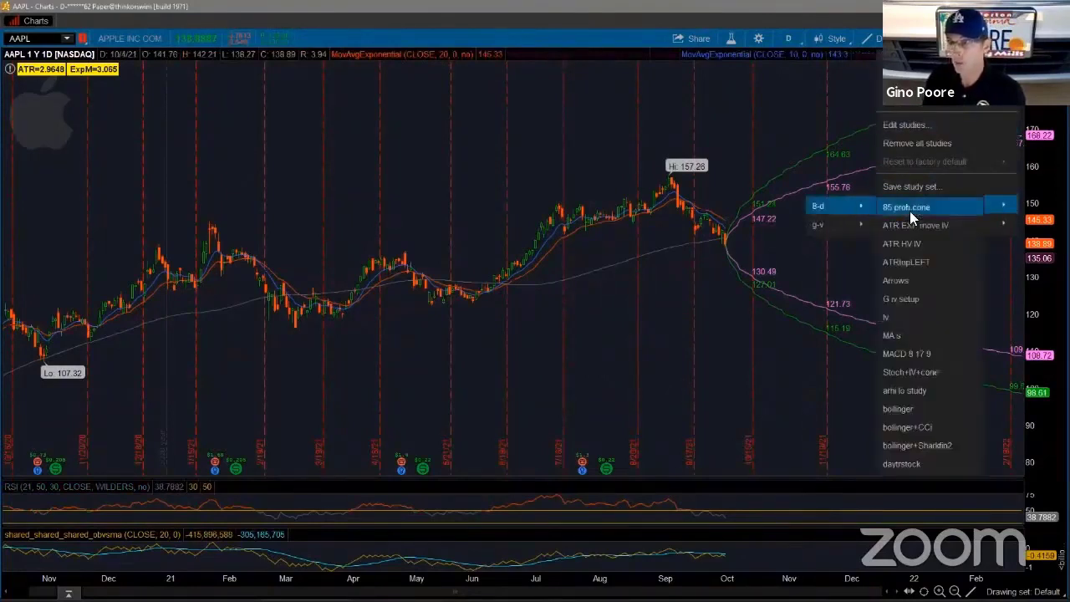
click(1009, 206)
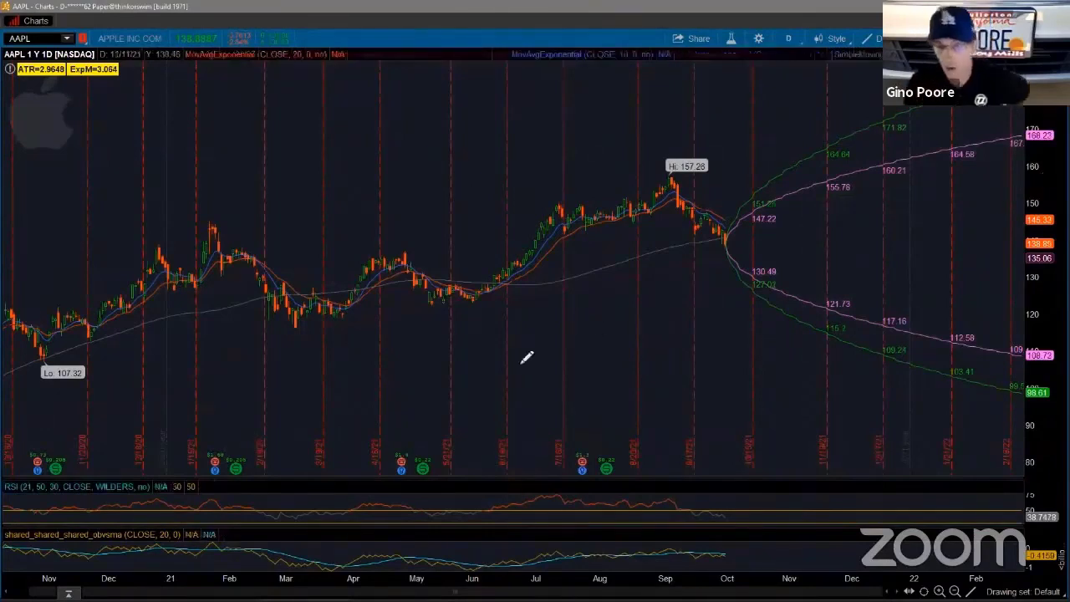
Draw a slightly descending support trendline from the late-February low at about 118 to the outer cone's lower branch at about 116.
click(275, 322)
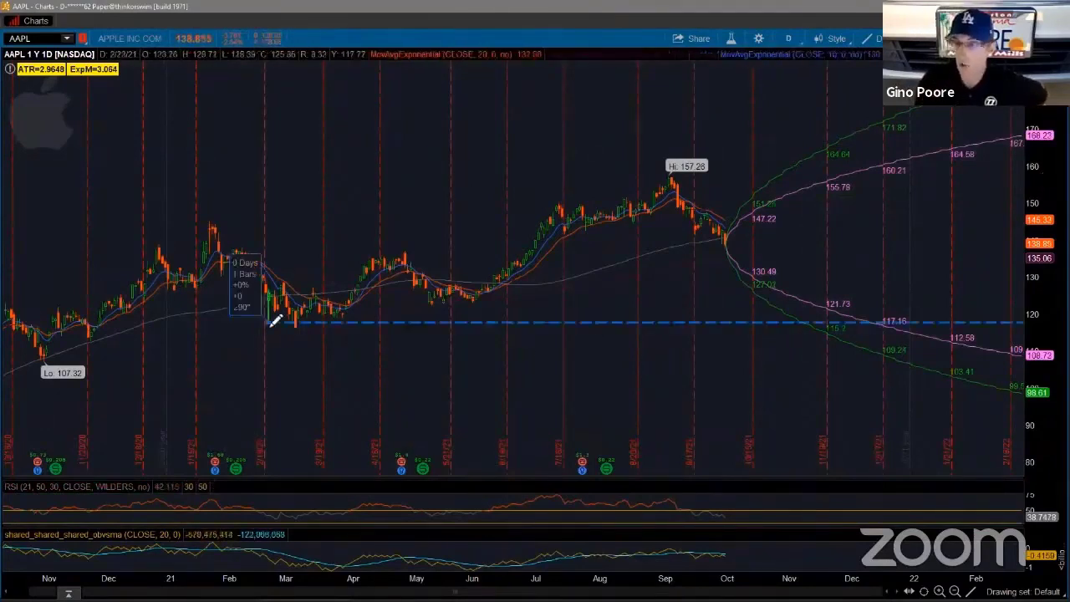
click(851, 329)
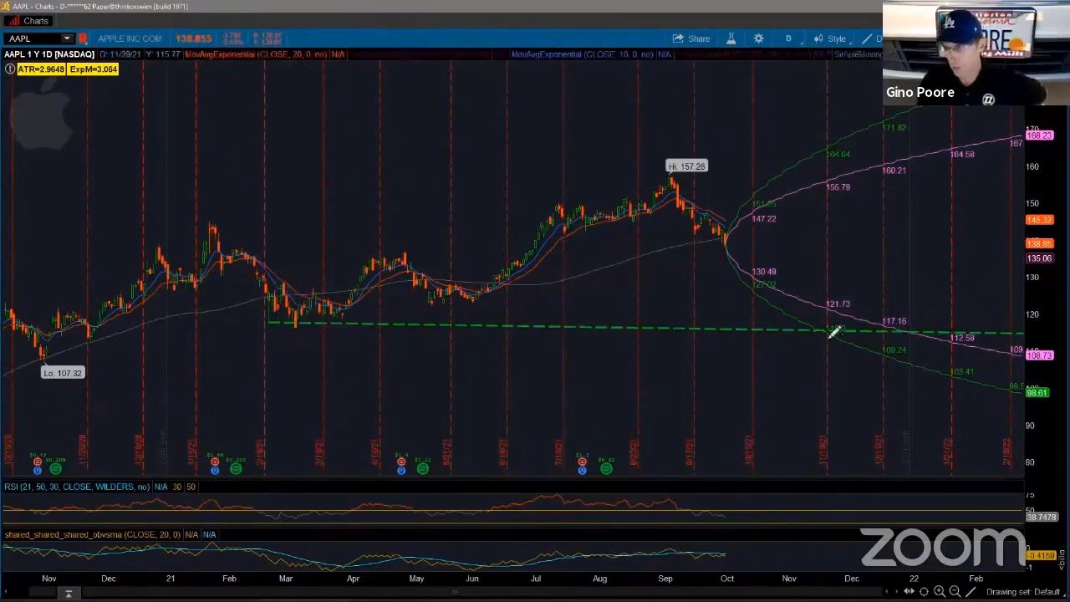